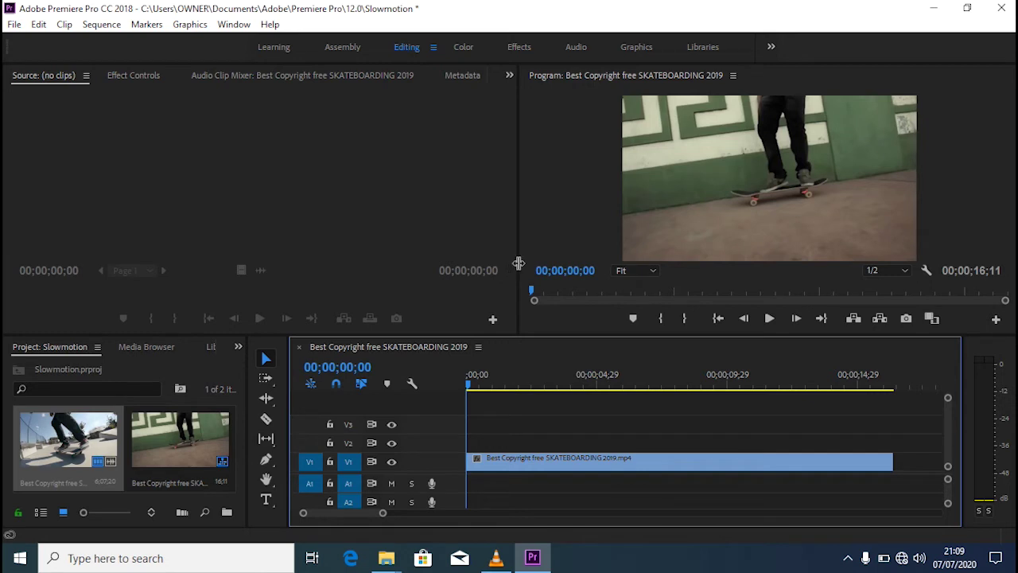
Widen the Program monitor, preview the skate clip, and park the playhead at 00;00;01;27
drag(518, 263, 439, 265)
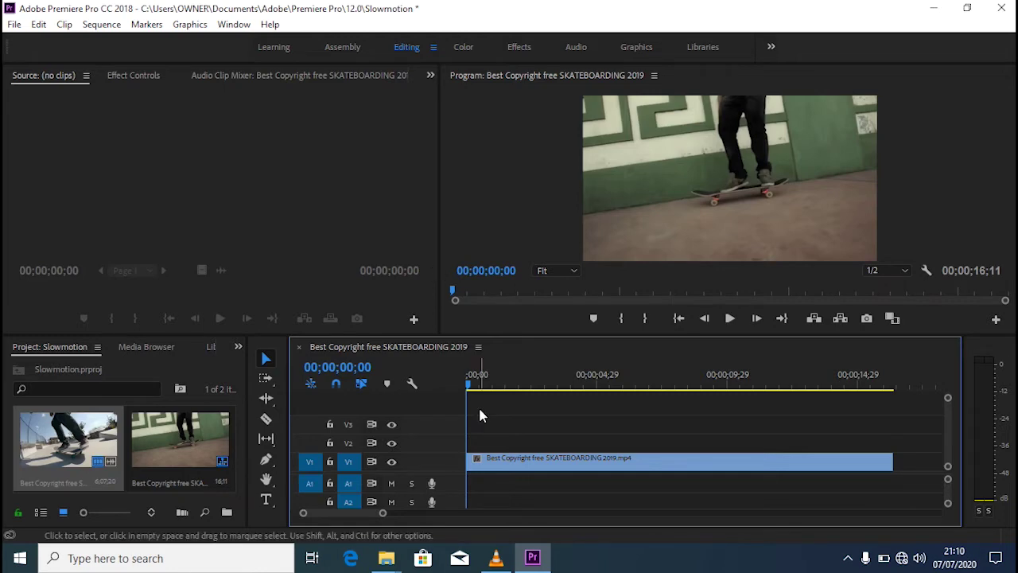
key(space)
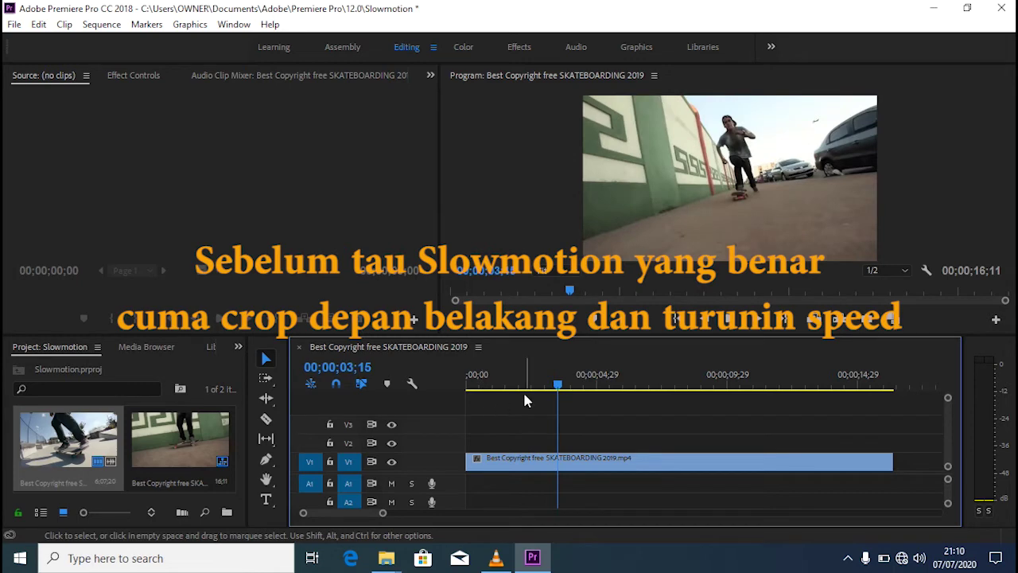
drag(557, 387, 525, 385)
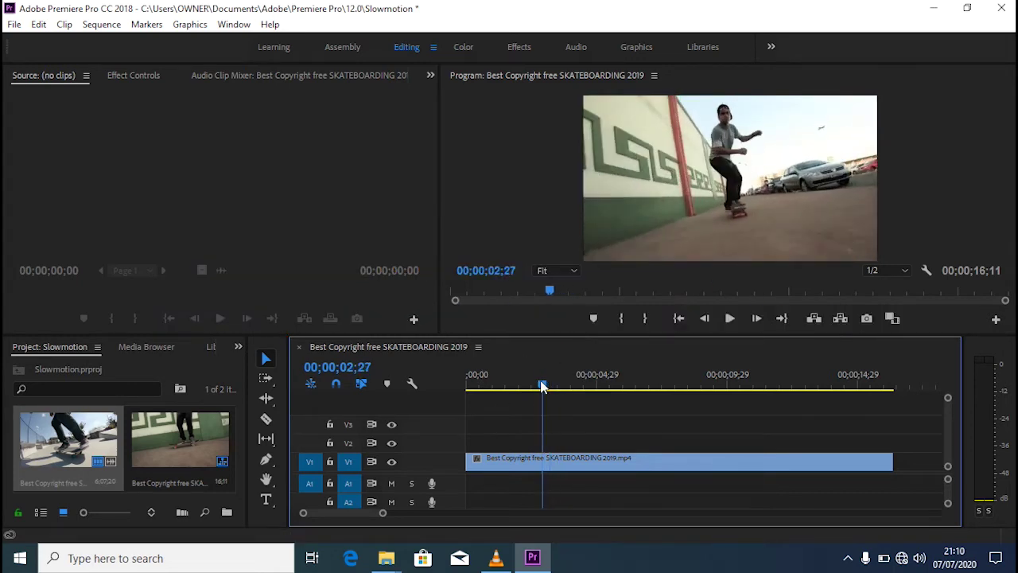
key(shift+Right)
key(shift+Right)
key(shift+Left)
key(shift+Left)
key(shift+Left)
key(shift+Left)
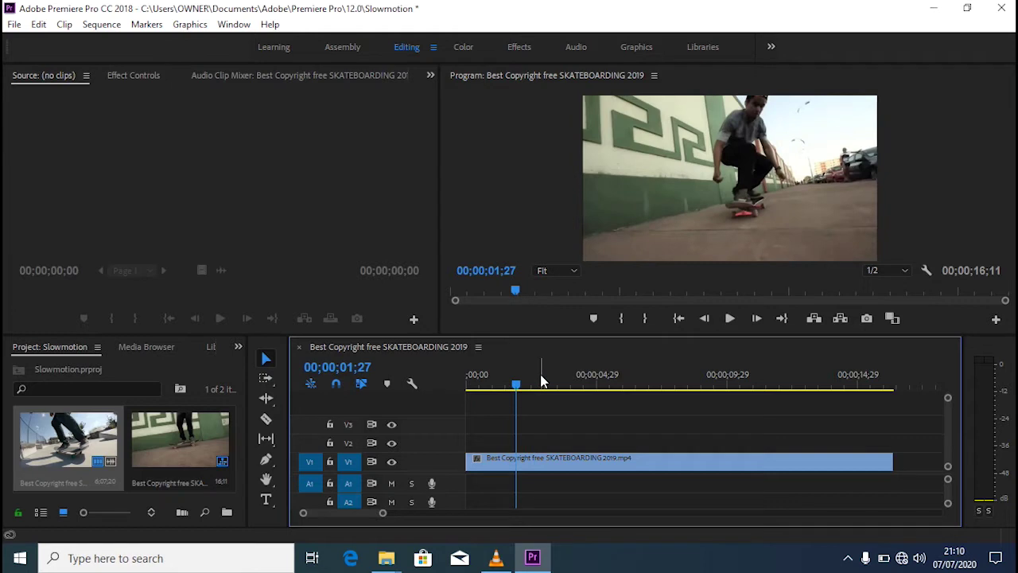
Razor the skate clip at 00;00;01;27 and 00;00;02;17
key(c)
click(518, 459)
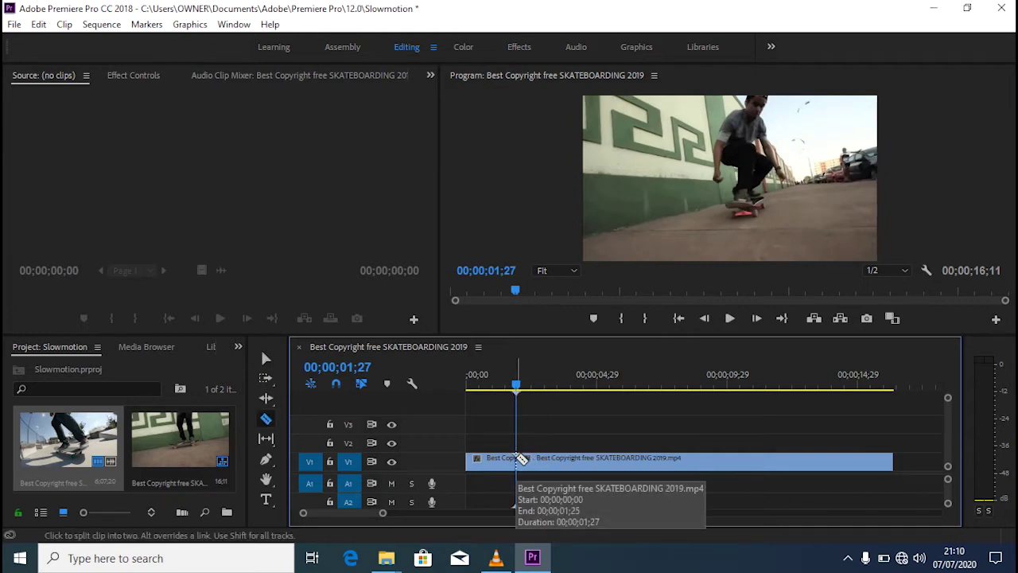
key(shift+Right)
key(shift+Right)
key(shift+Right)
key(shift+Right)
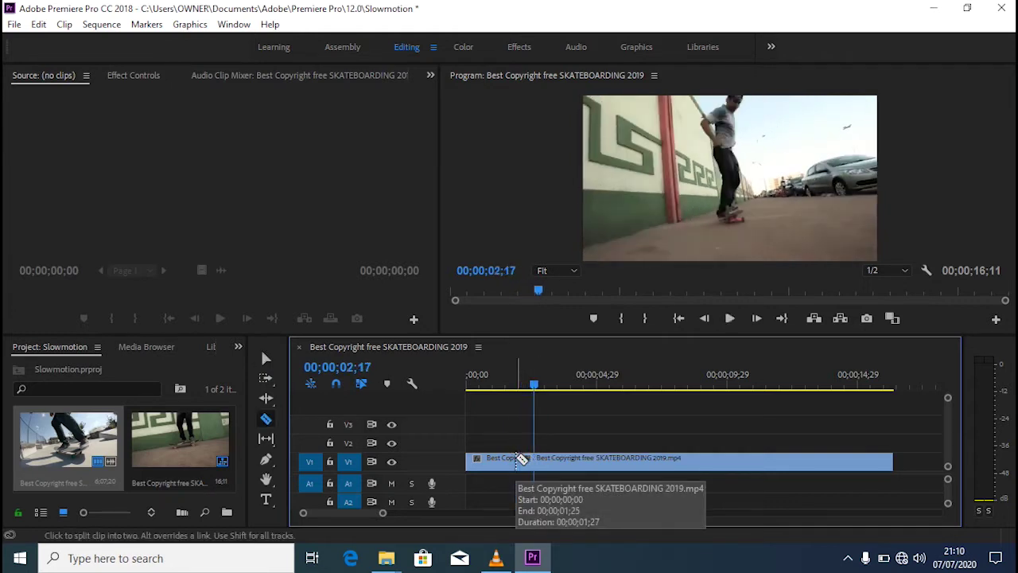
key(shift+Right)
key(shift+Right)
key(shift+Left)
key(shift+Left)
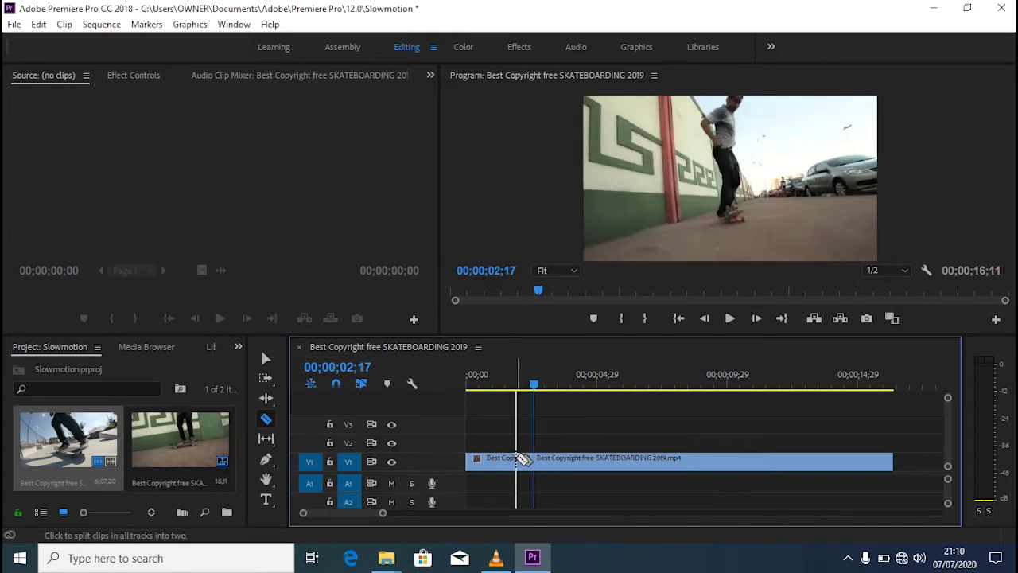
click(533, 460)
Move the tail piece aside and set the middle piece's speed to 20%
key(v)
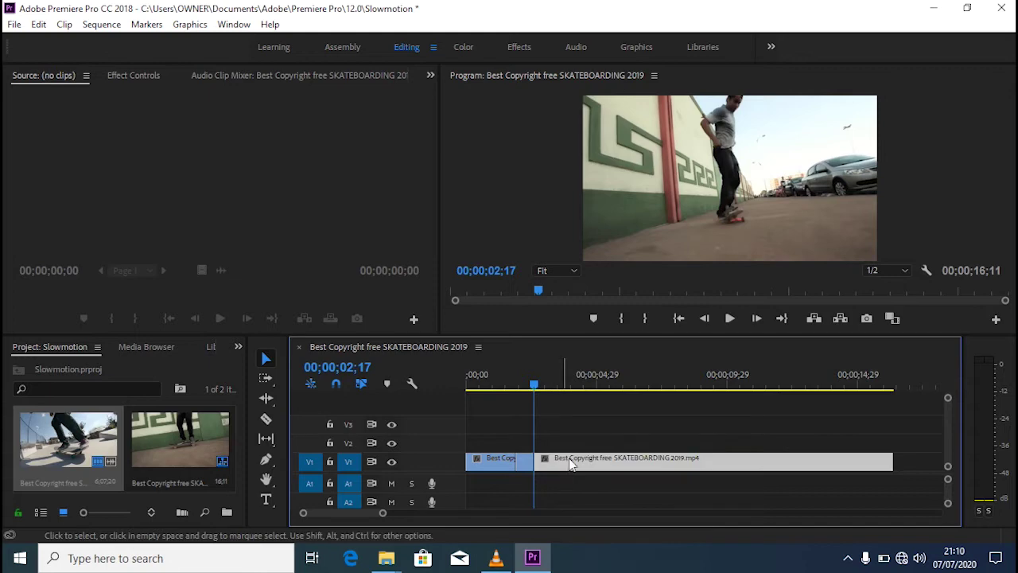
drag(545, 460, 617, 460)
click(588, 469)
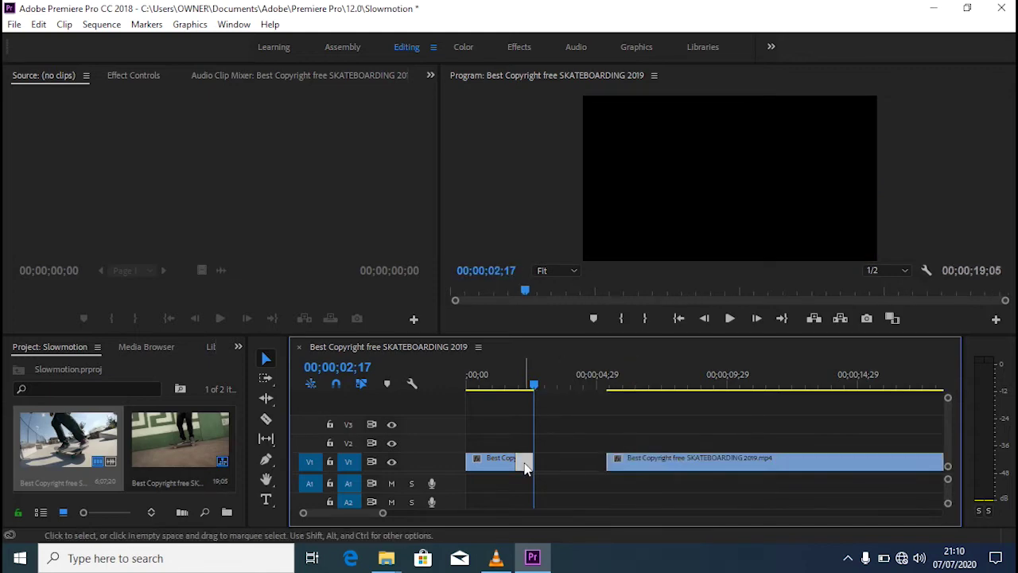
right_click(525, 468)
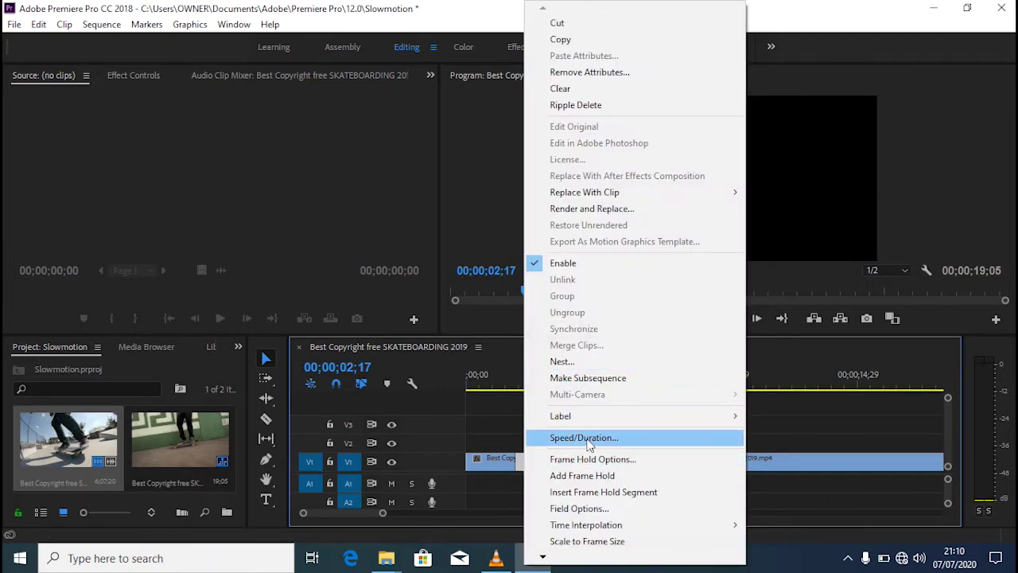
click(585, 438)
text(20)
key(Return)
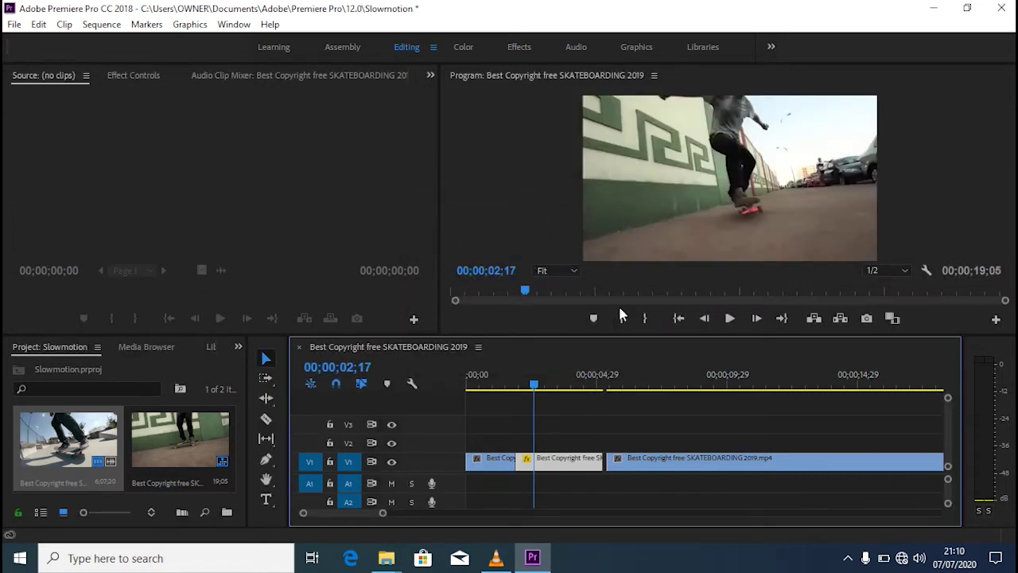
Close the gap after the slowed piece and play the sequence from the start
drag(630, 458, 627, 458)
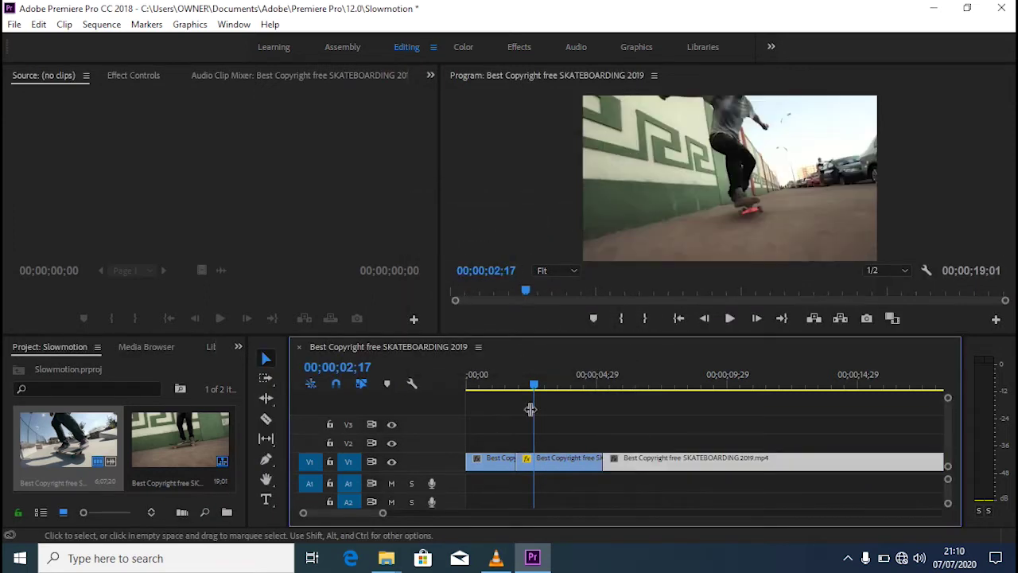
drag(532, 386, 458, 389)
key(space)
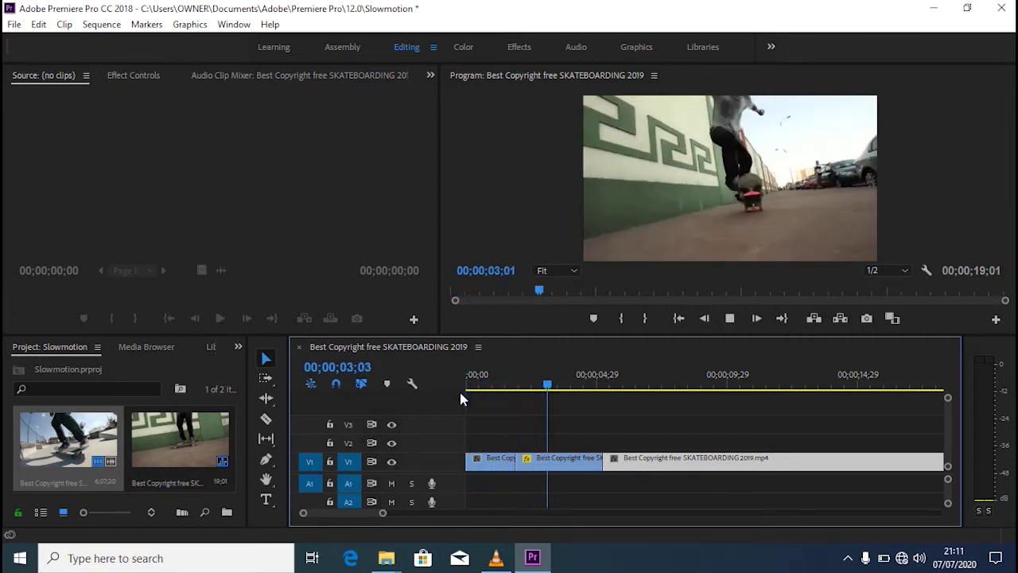
Replay the sequence from the start to review the 20% slow section
key(space)
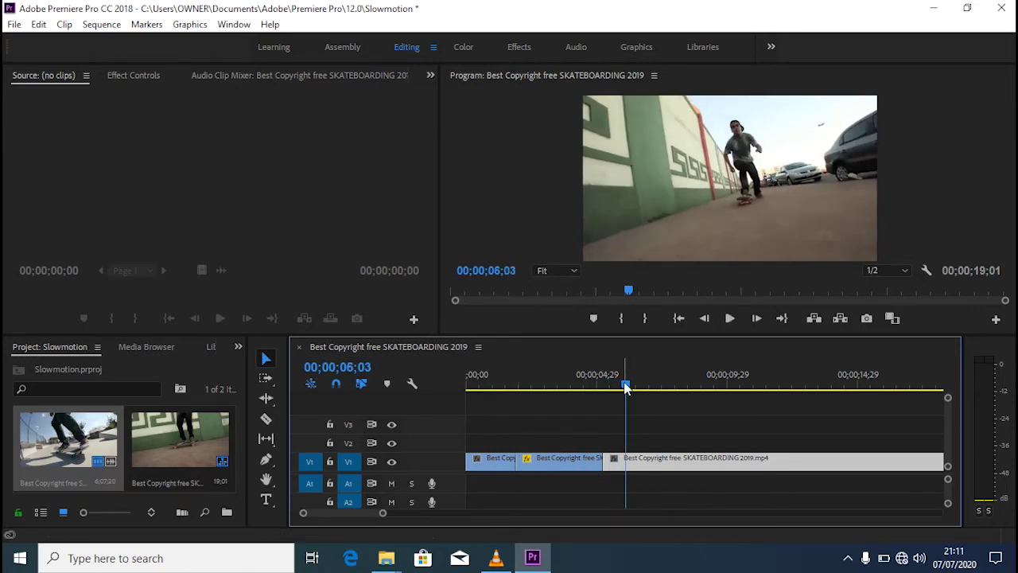
drag(626, 388, 464, 400)
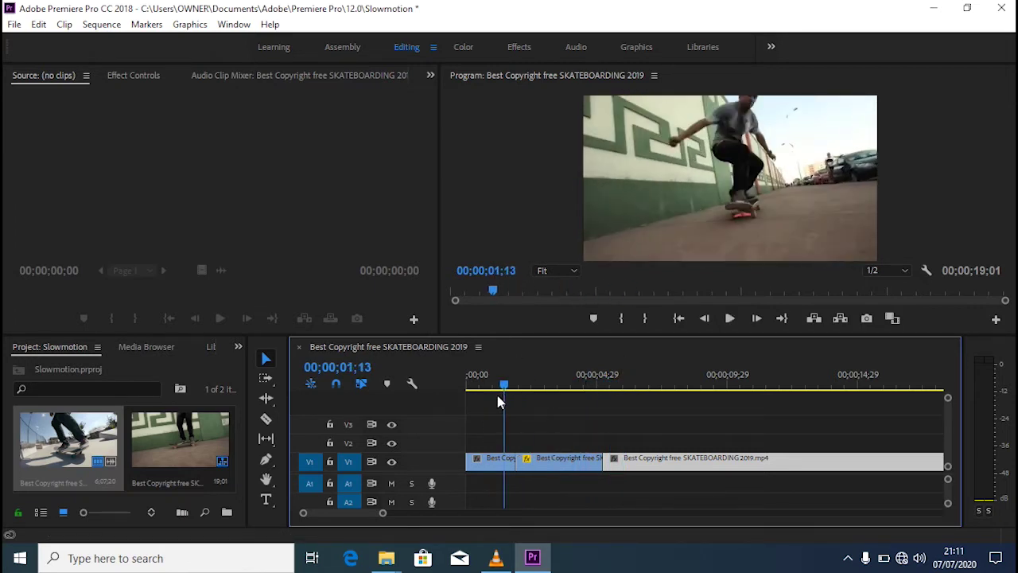
key(space)
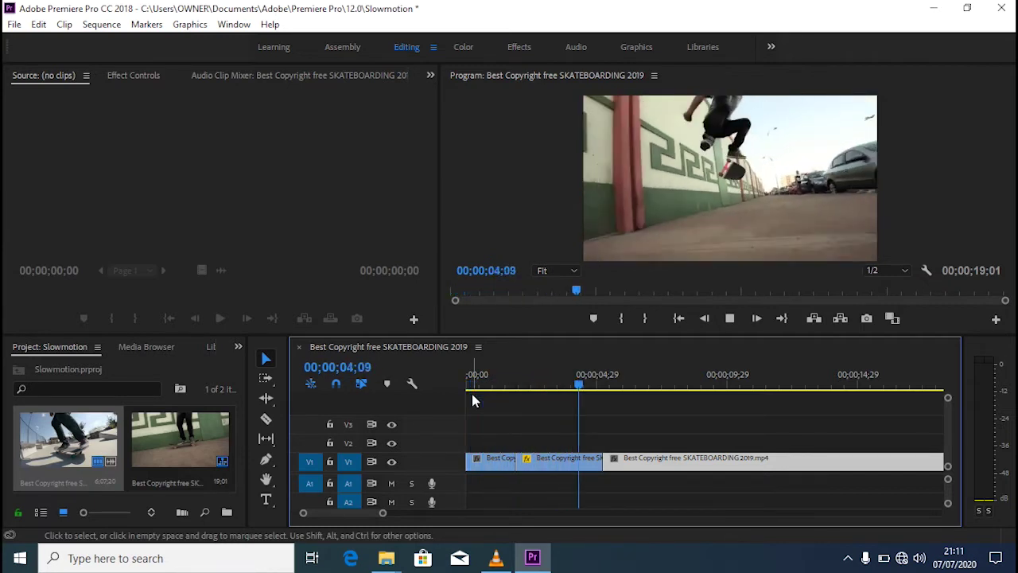
key(space)
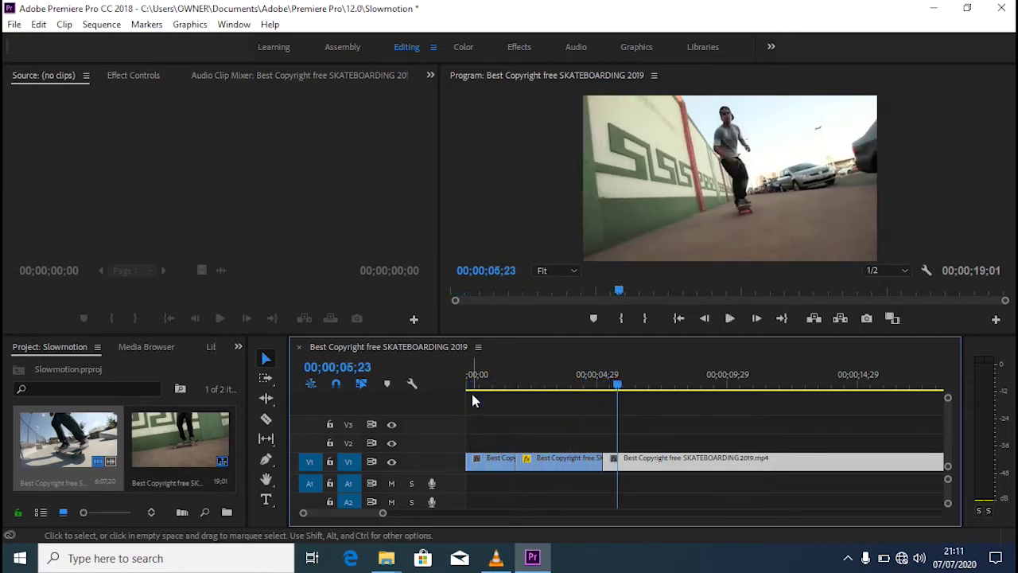
Undo the speed change and cuts so the clip runs whole at 00;00;16;11
key(ctrl+z)
key(ctrl+z)
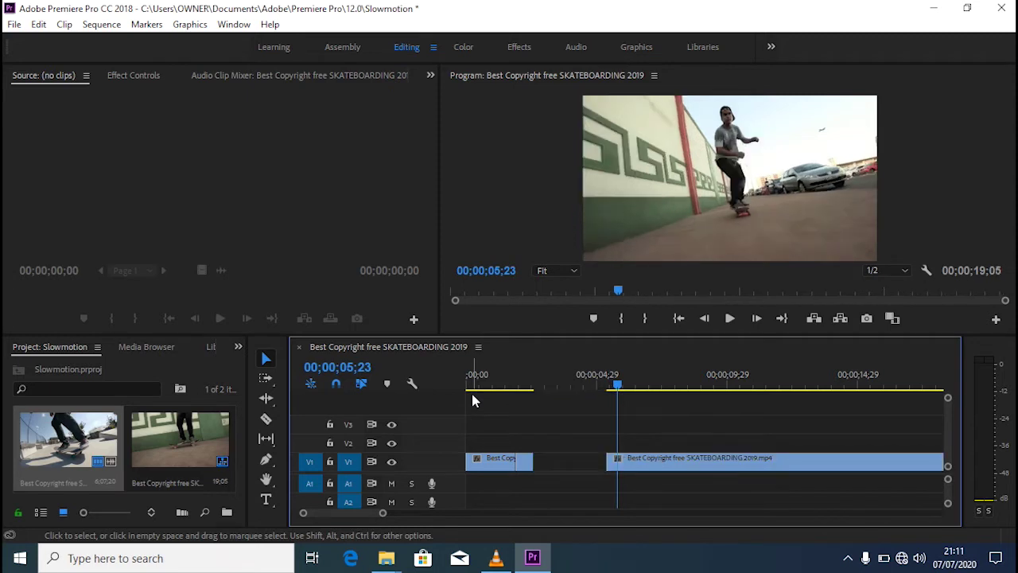
key(ctrl+z)
key(ctrl+z)
key(ctrl+z)
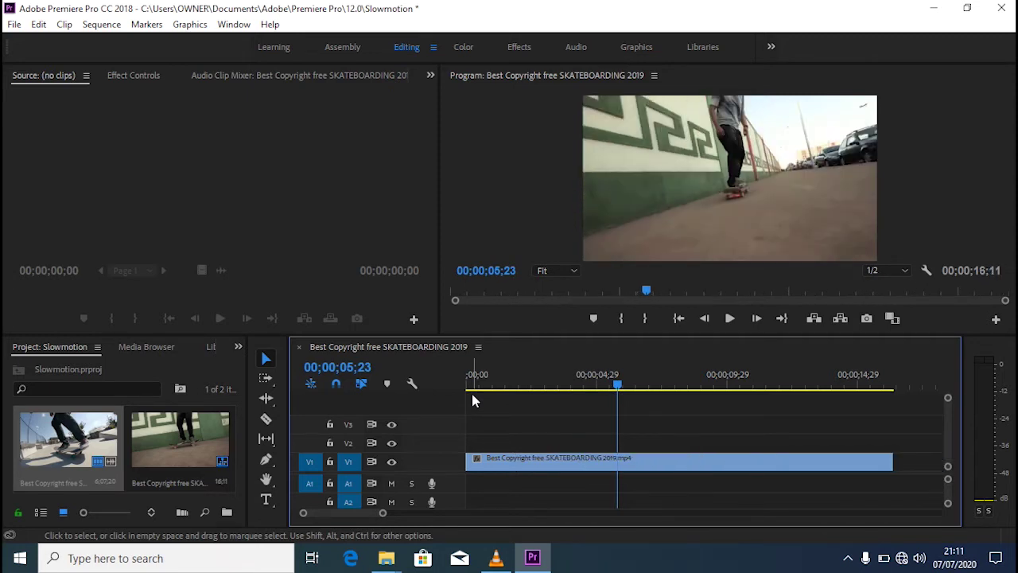
drag(617, 388, 423, 432)
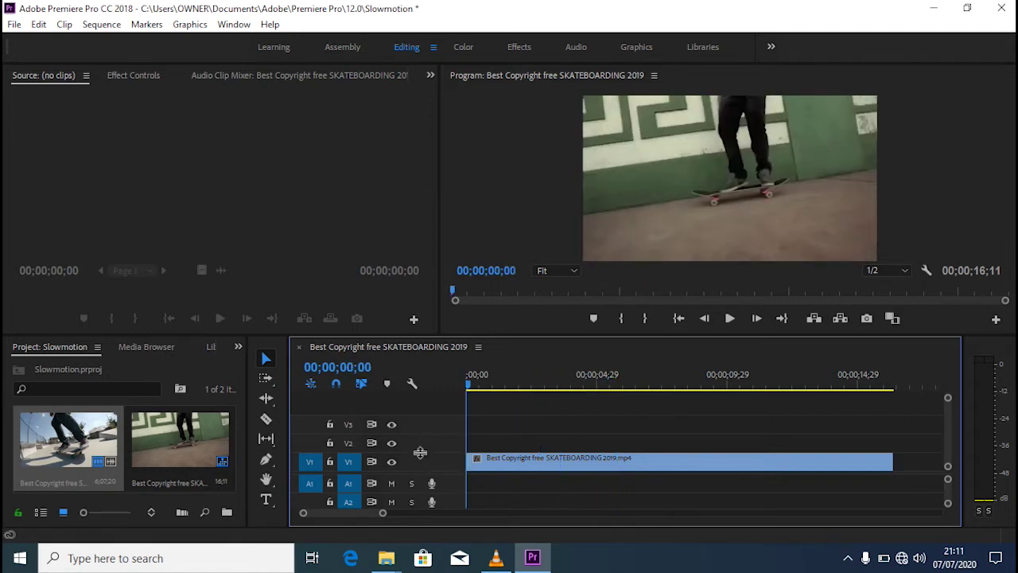
Enlarge the V1 track and show the clip's Time Remapping > Speed keyframes
drag(420, 452, 419, 418)
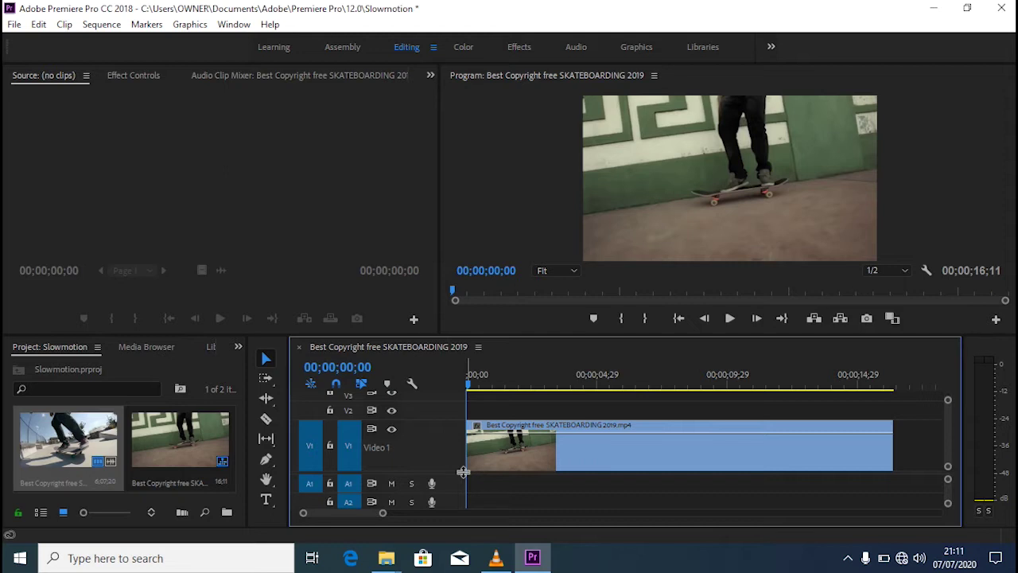
click(576, 443)
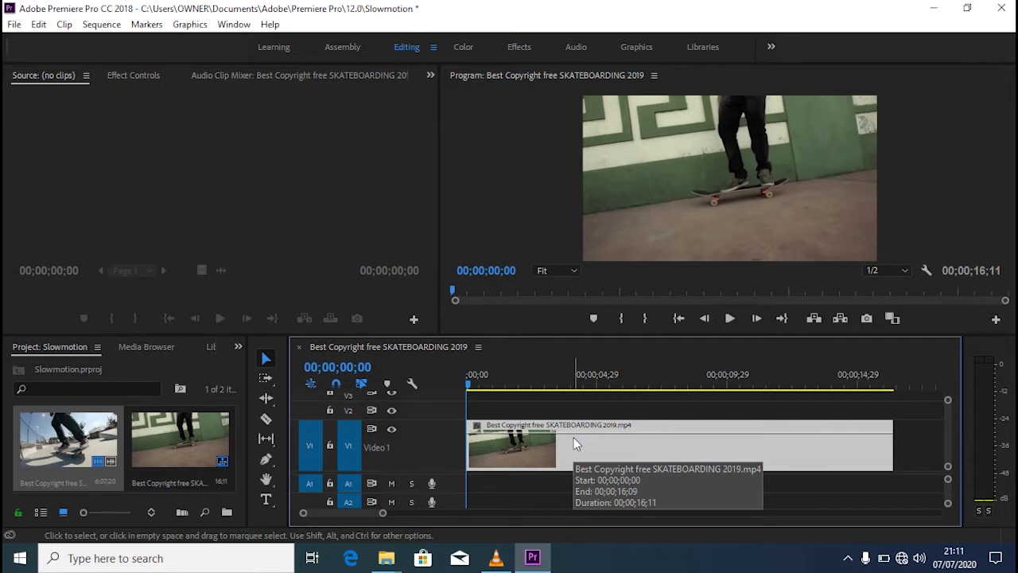
right_click(575, 445)
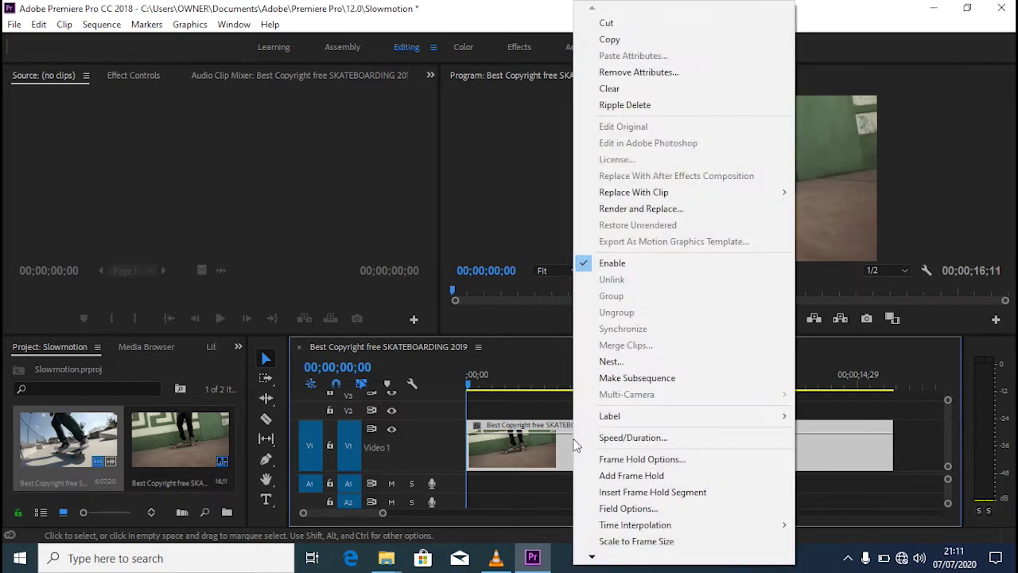
click(593, 558)
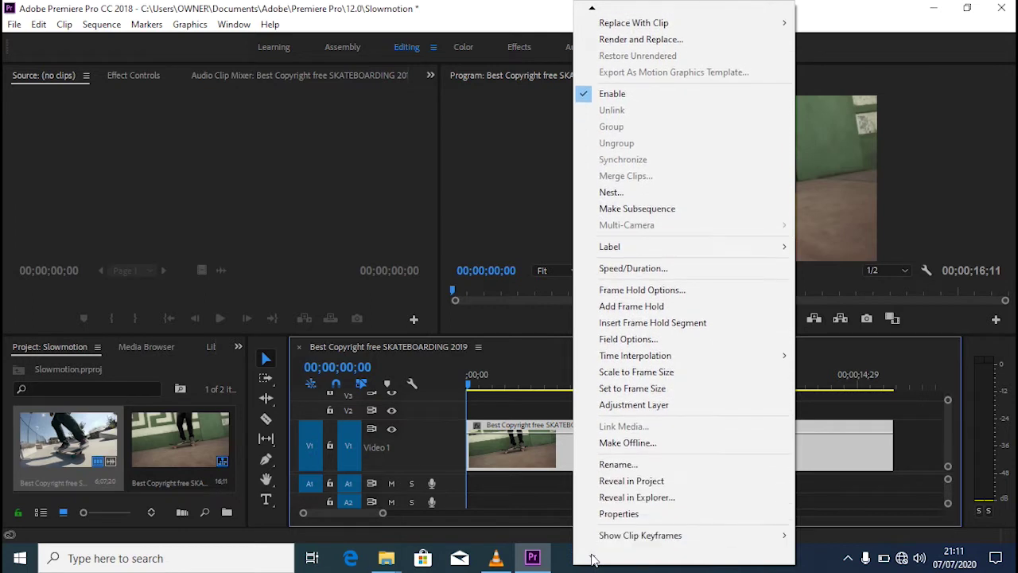
mouse_move(637, 539)
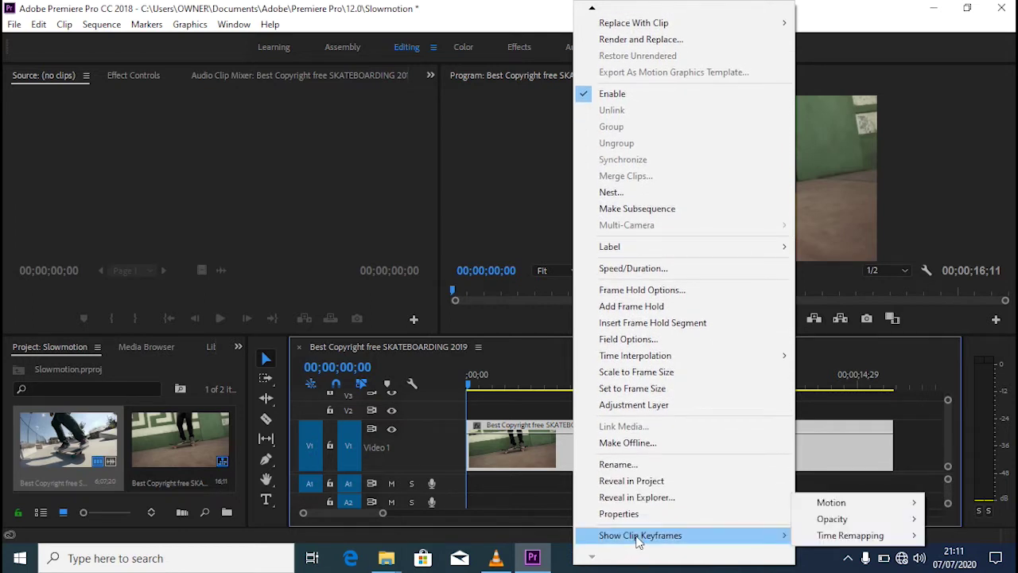
mouse_move(827, 537)
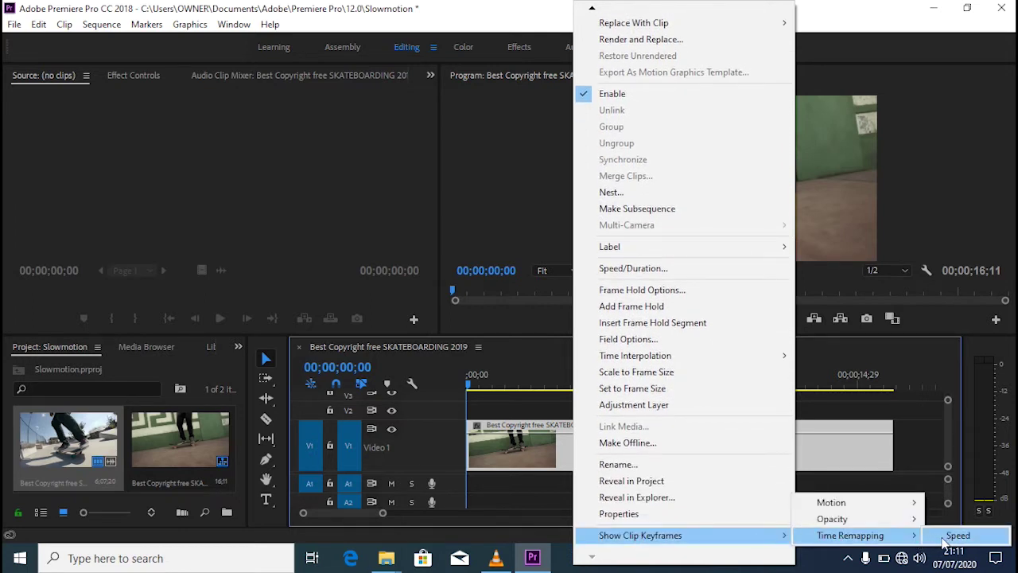
click(954, 536)
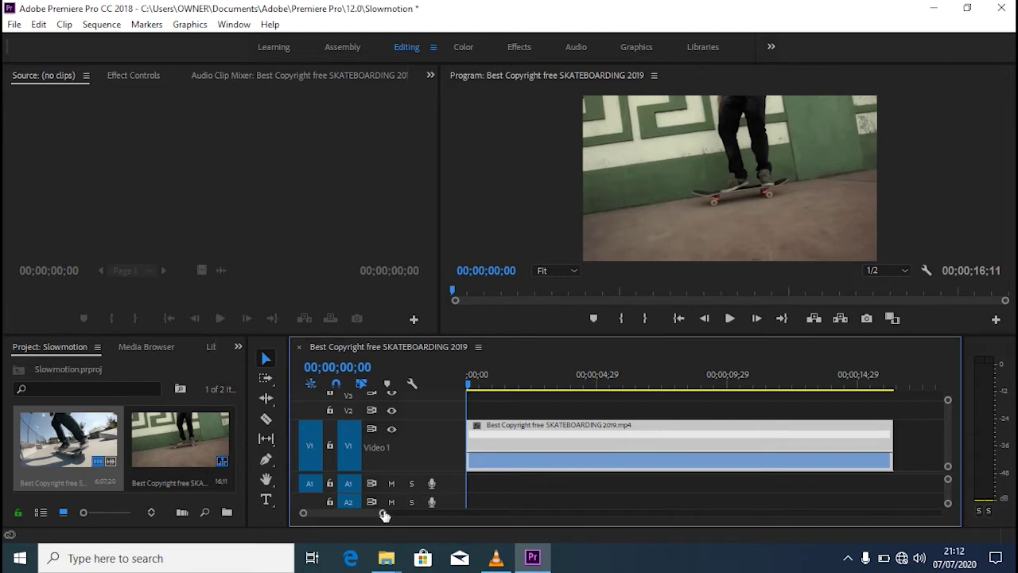
drag(384, 516, 380, 516)
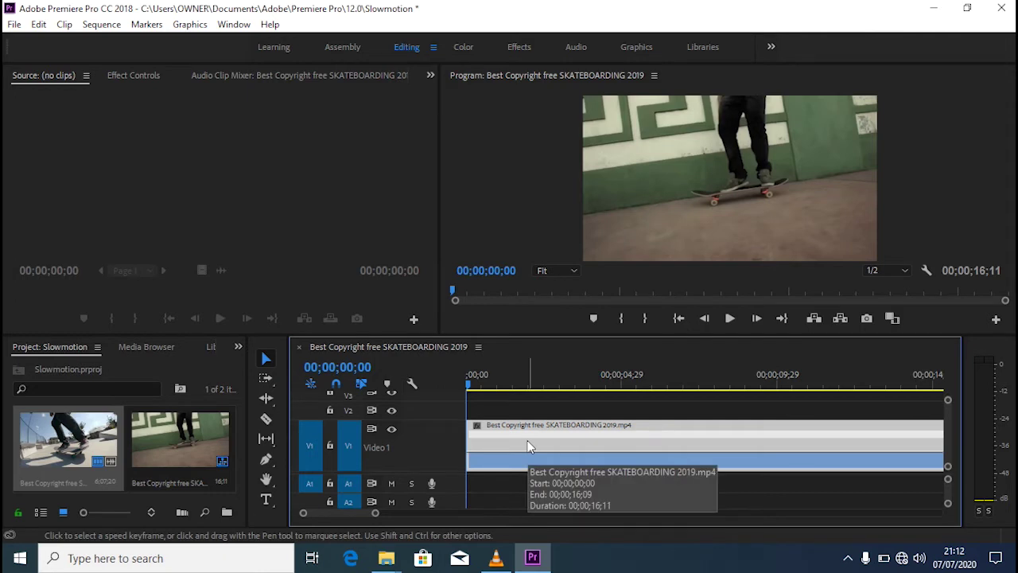
With the Pen tool, add a speed keyframe on the clip at 00;00;01;25
key(space)
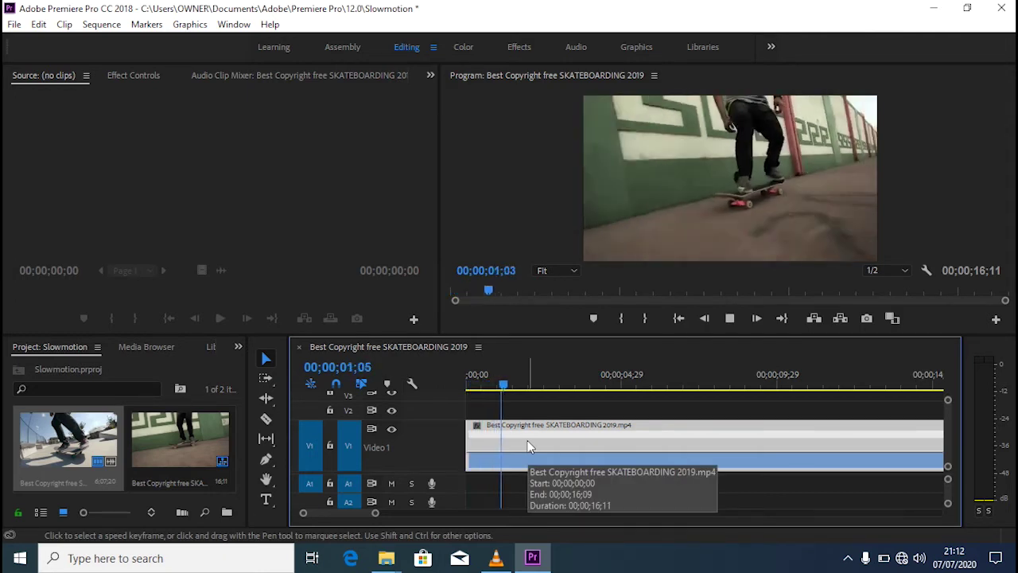
key(space)
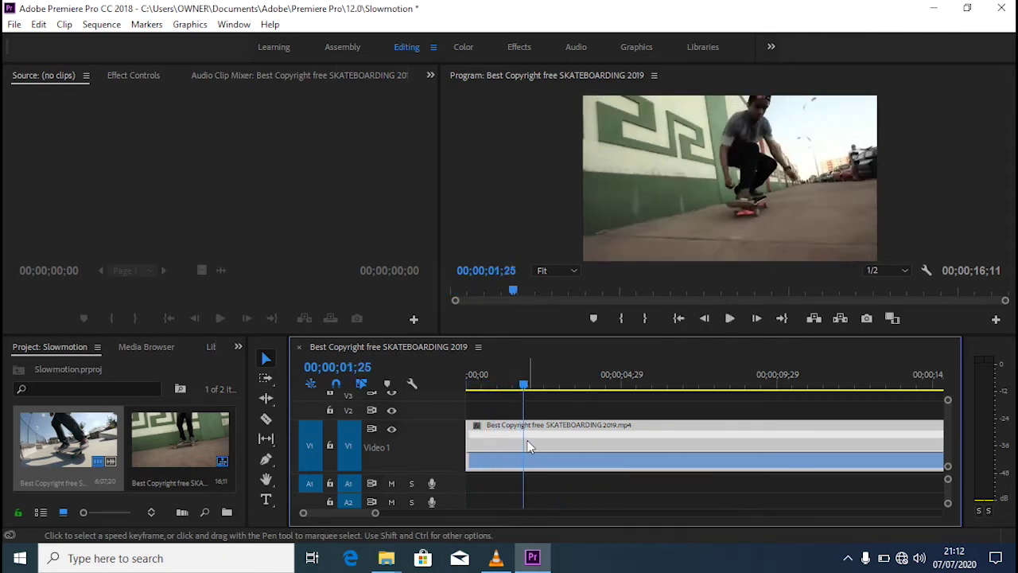
key(shift+Right)
key(shift+Right)
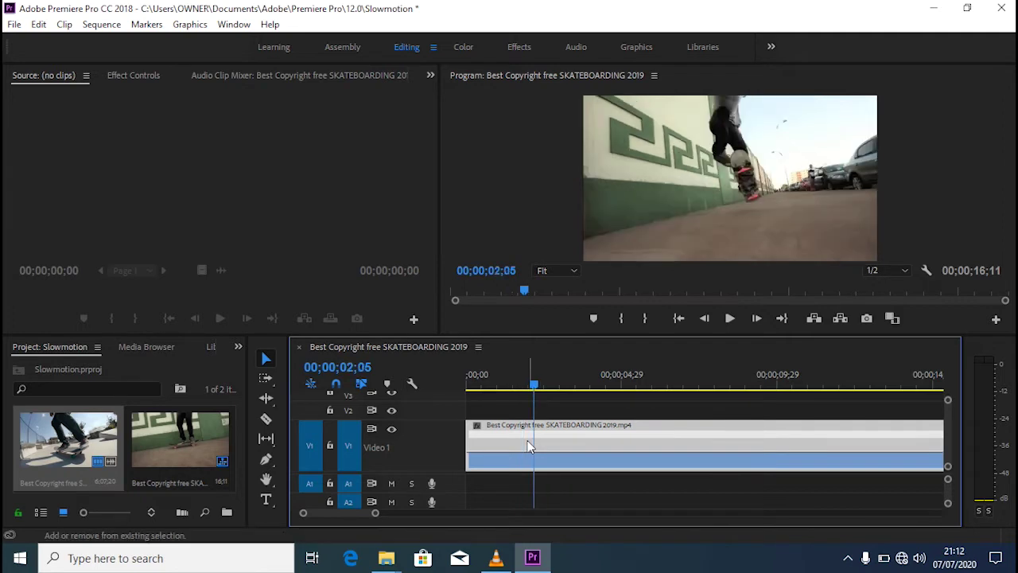
key(shift+Left)
key(shift+Left)
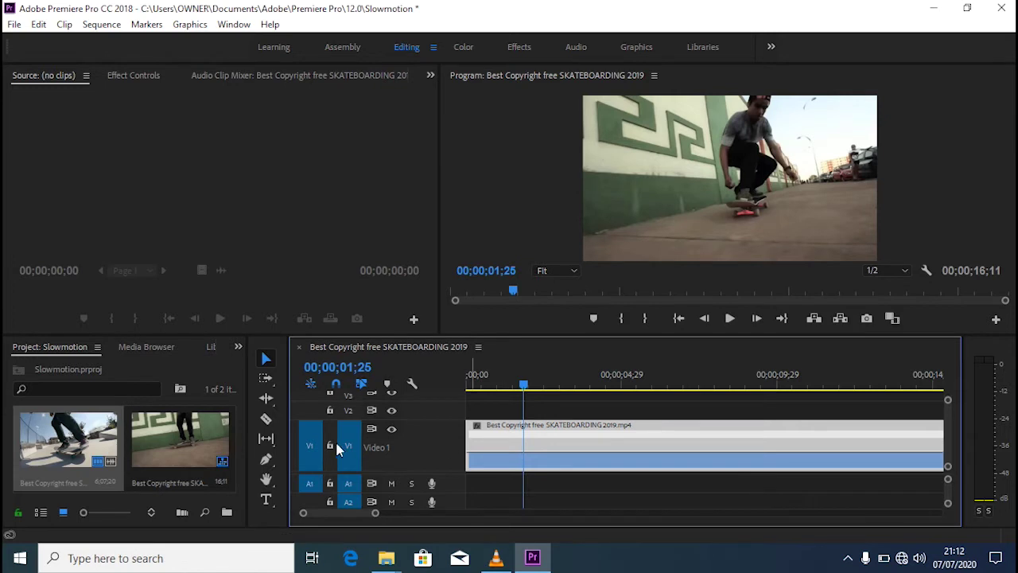
click(266, 462)
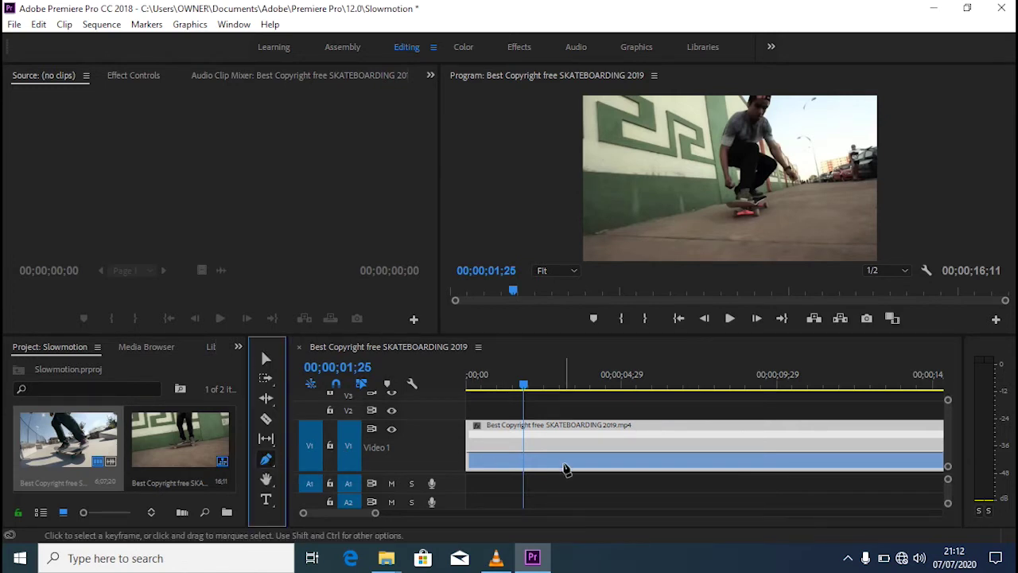
click(524, 455)
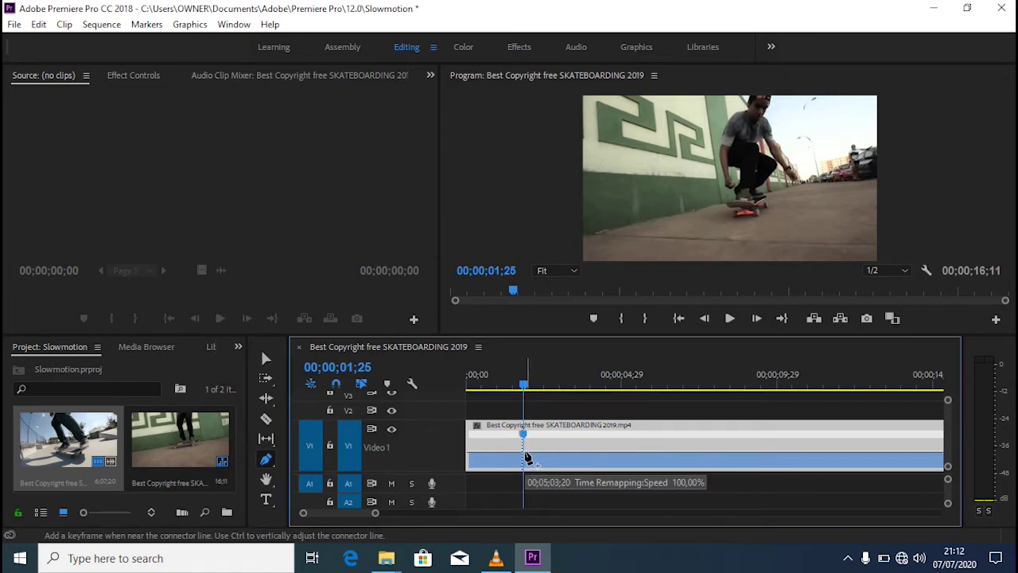
Add a second speed keyframe at 00;00;02;17
key(shift+Right)
key(shift+Right)
key(shift+Right)
key(shift+Right)
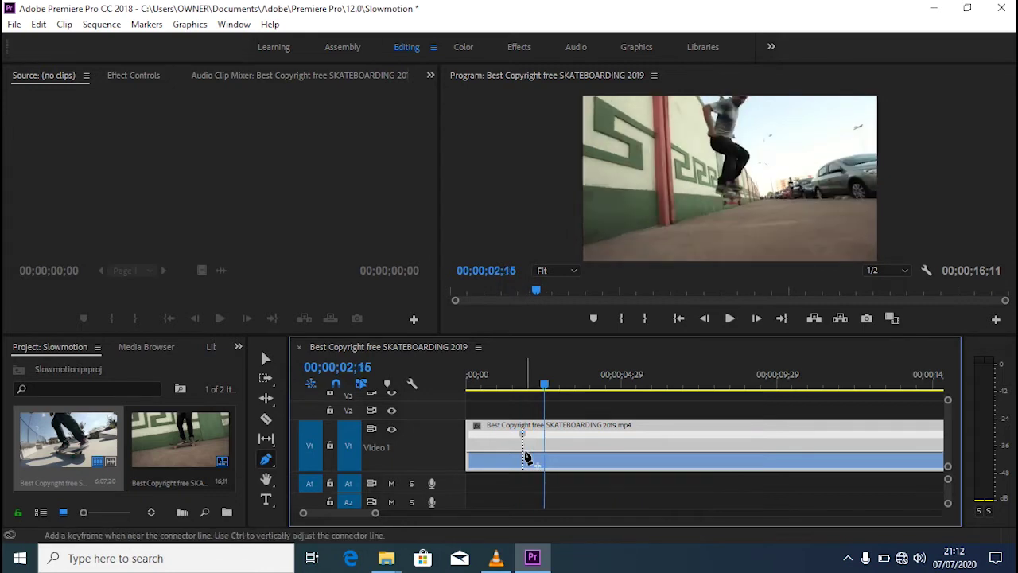
key(shift+Right)
key(shift+Right)
key(shift+Left)
key(shift+Left)
key(Right)
key(Right)
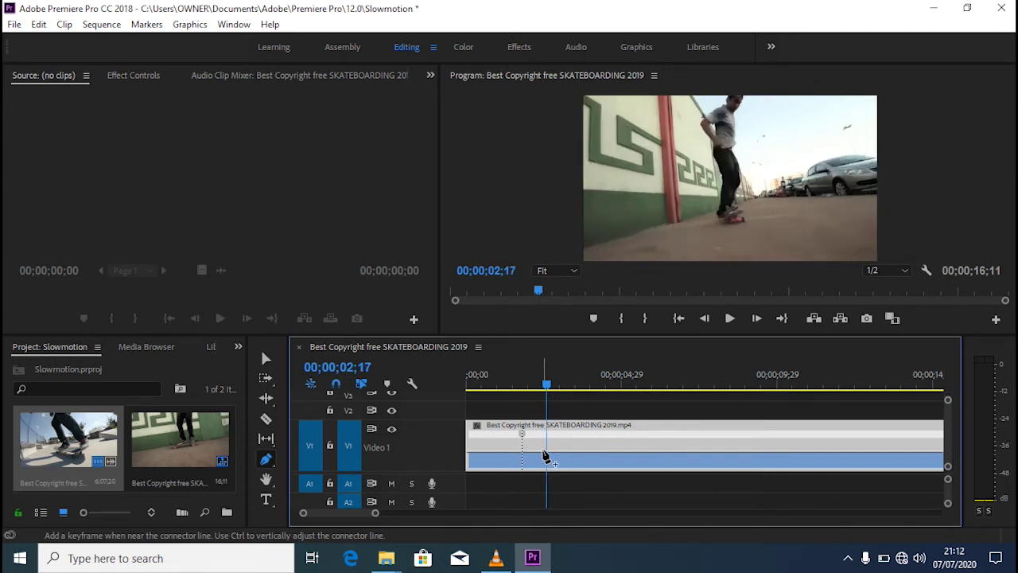
click(547, 456)
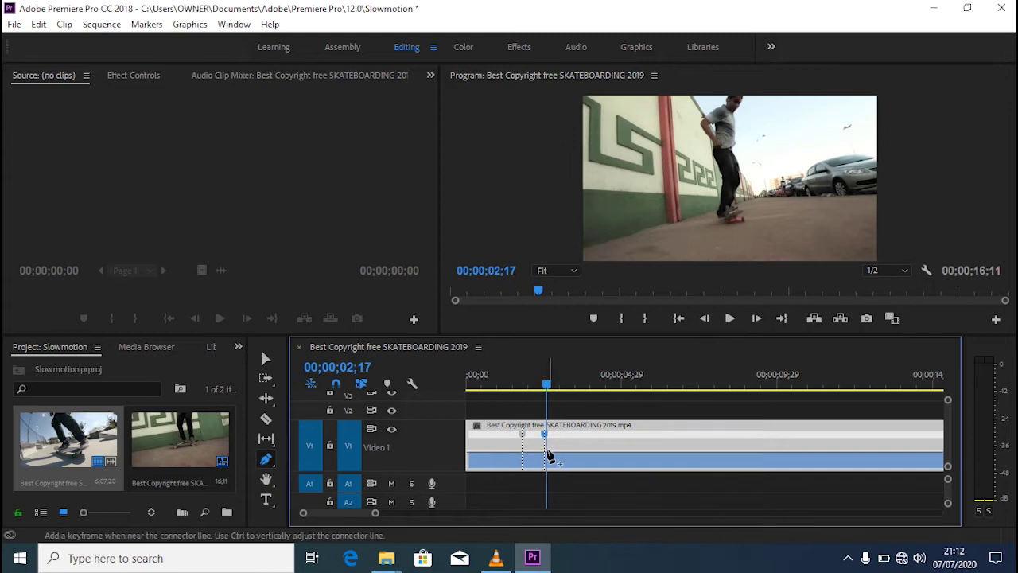
drag(374, 516, 349, 515)
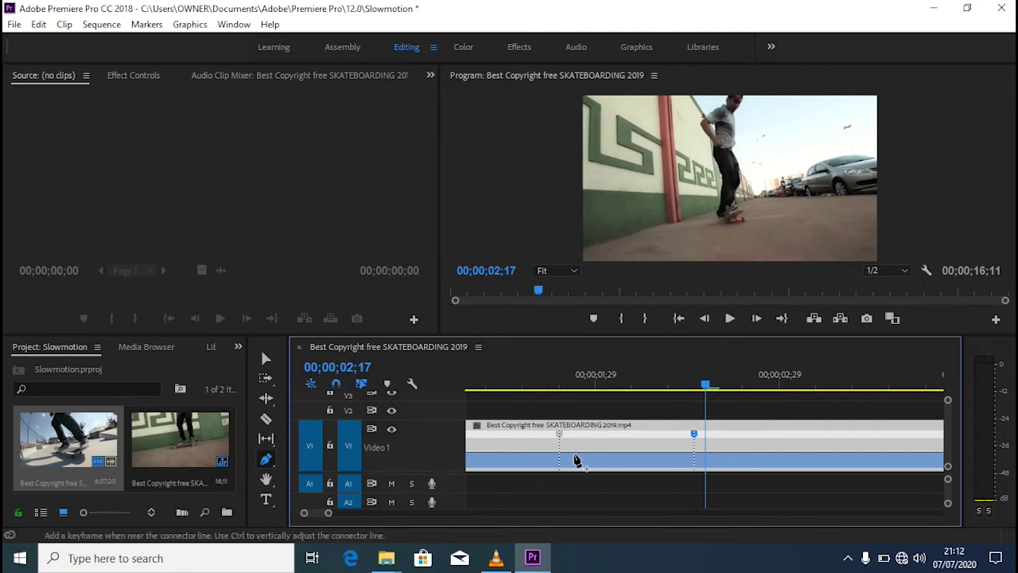
Drag the speed band between the two keyframes down to 37%
click(266, 360)
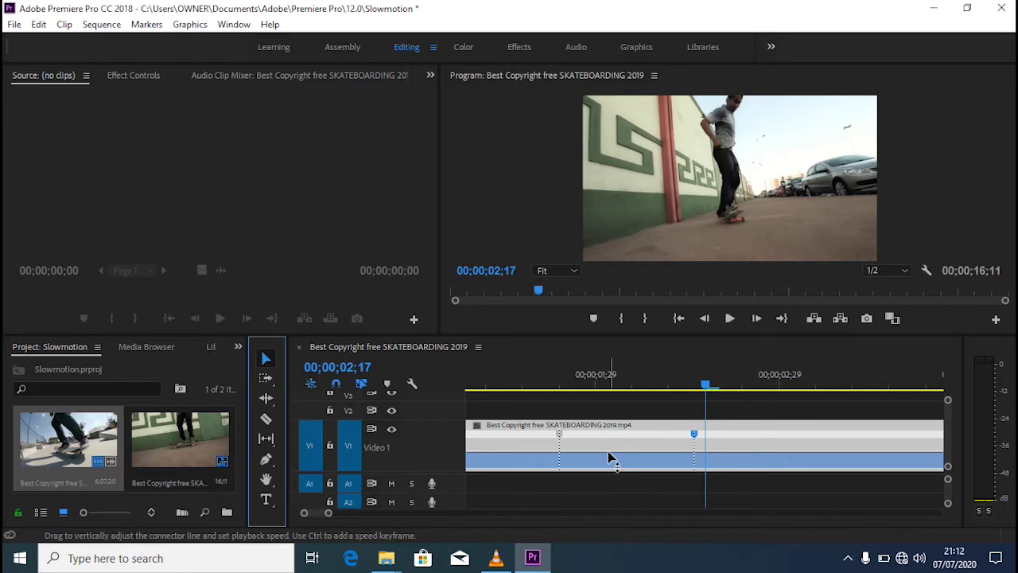
drag(608, 452, 609, 500)
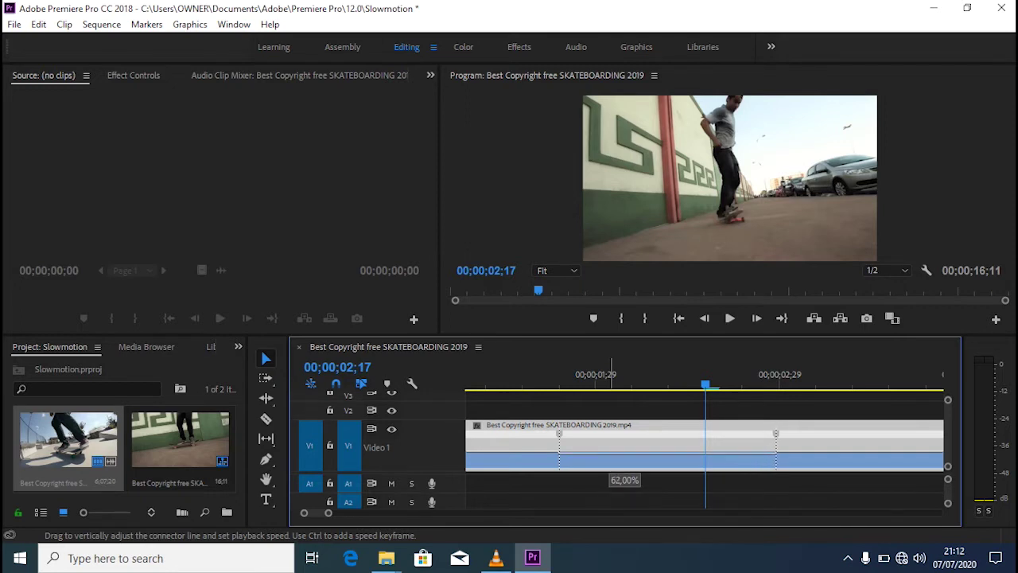
drag(609, 500, 609, 511)
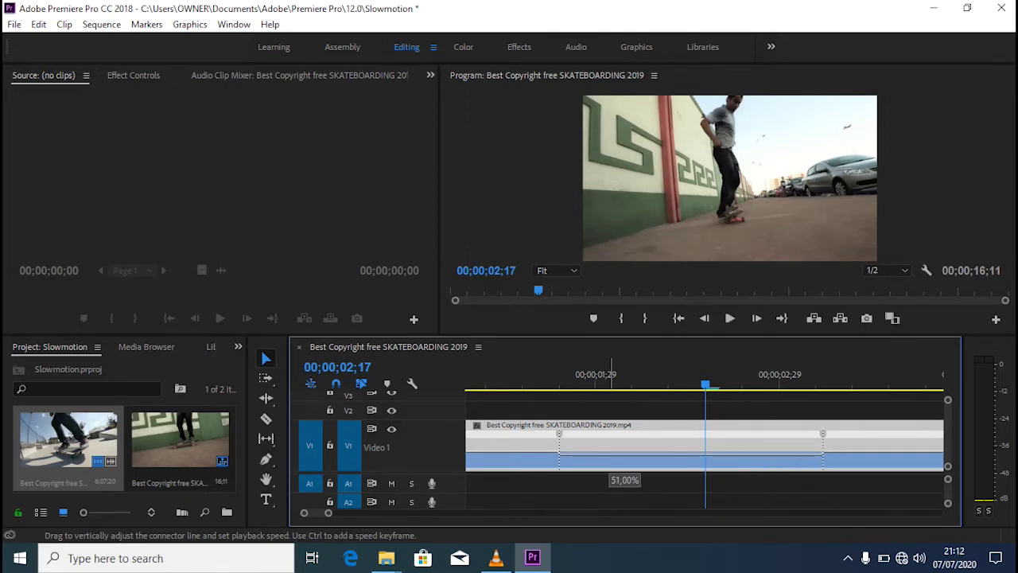
drag(609, 511, 610, 514)
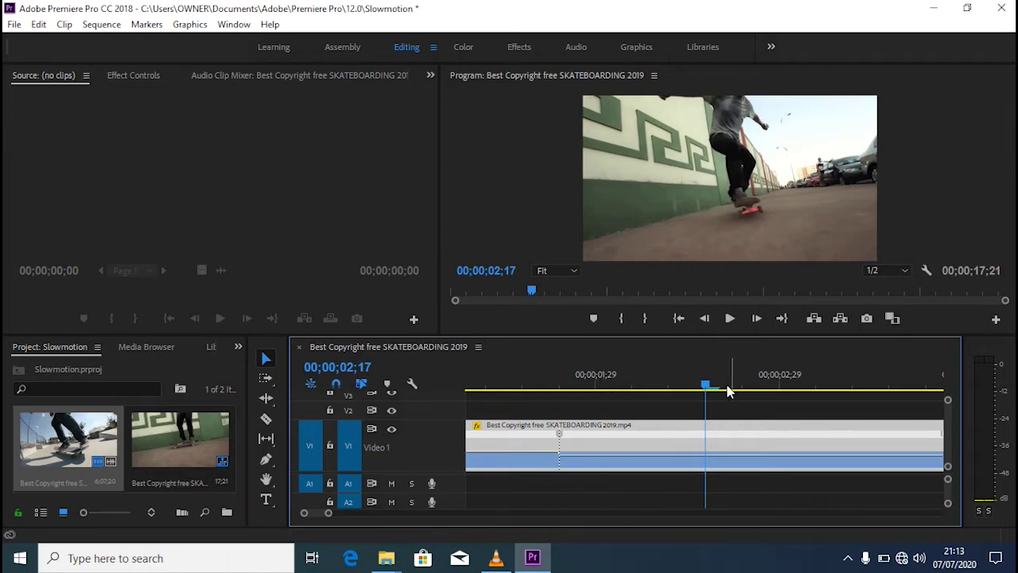
Play the clip from the start to preview the slow motion, stopping at 04;15
mouse_move(710, 388)
mouse_down()
mouse_move(424, 415)
mouse_move(439, 430)
mouse_up()
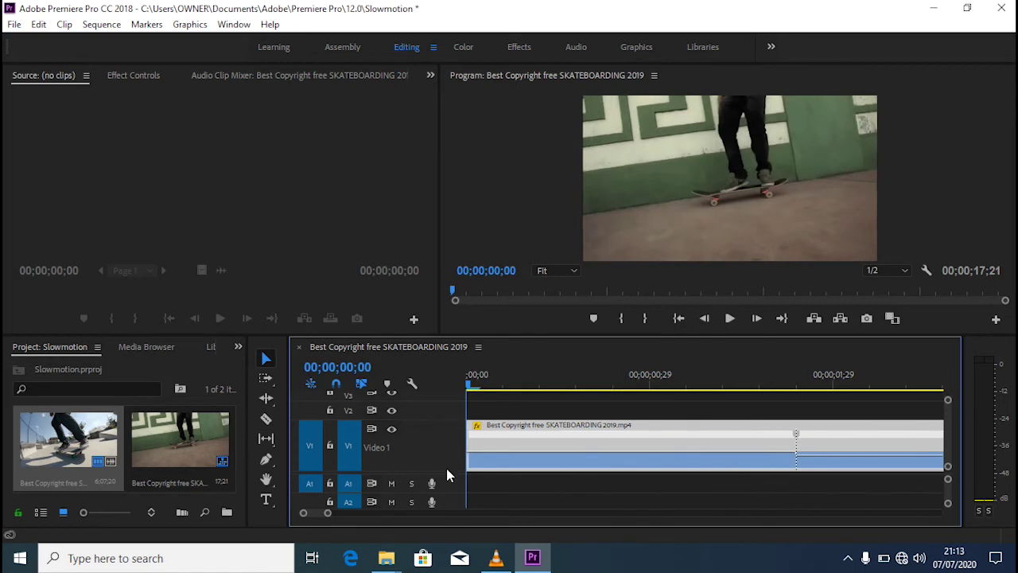
key(space)
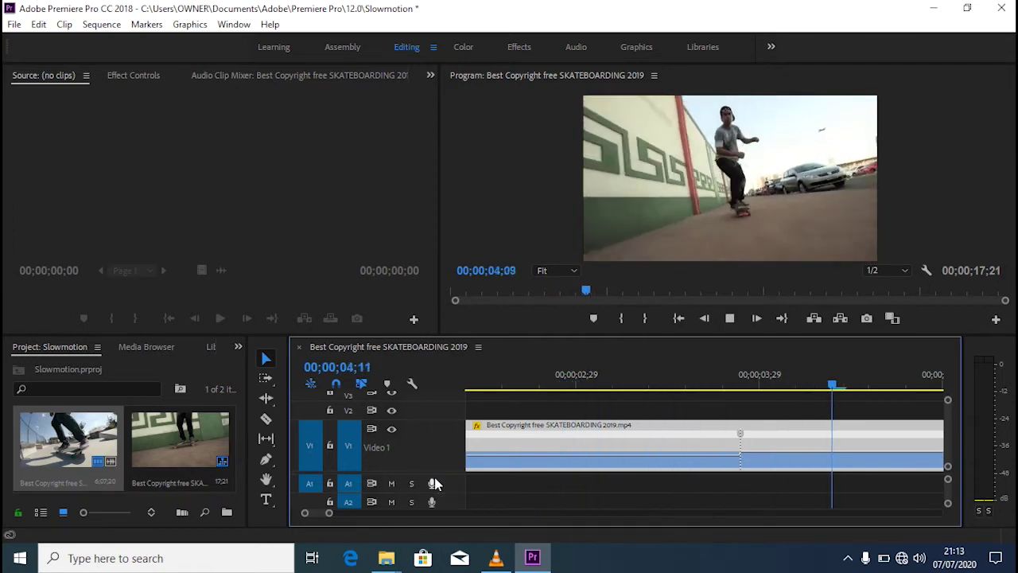
key(space)
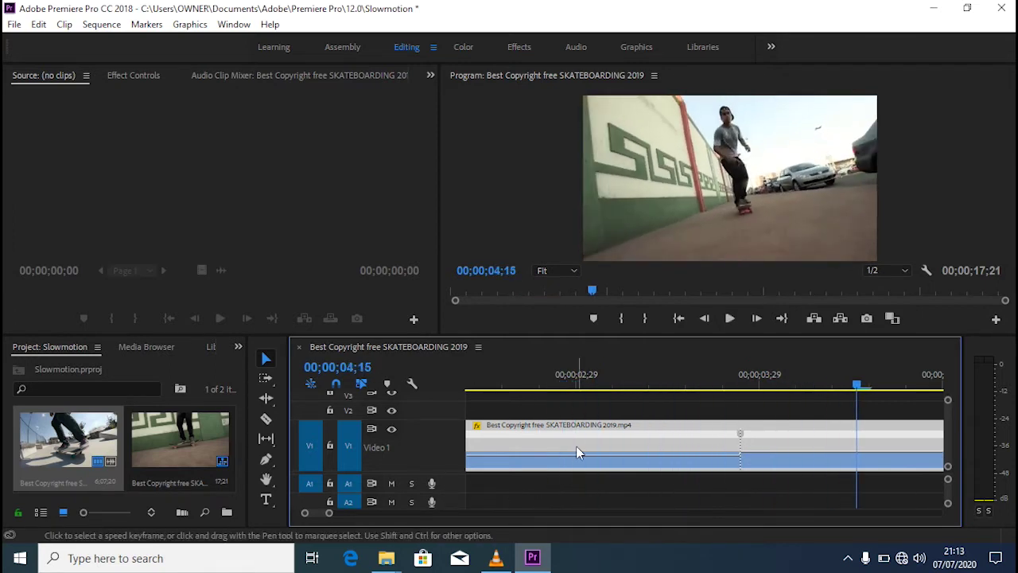
Split the first speed keyframe into a gradual ramp starting around 00;00;01;21
mouse_move(856, 386)
mouse_down()
mouse_move(730, 407)
mouse_move(466, 412)
mouse_move(483, 407)
mouse_up()
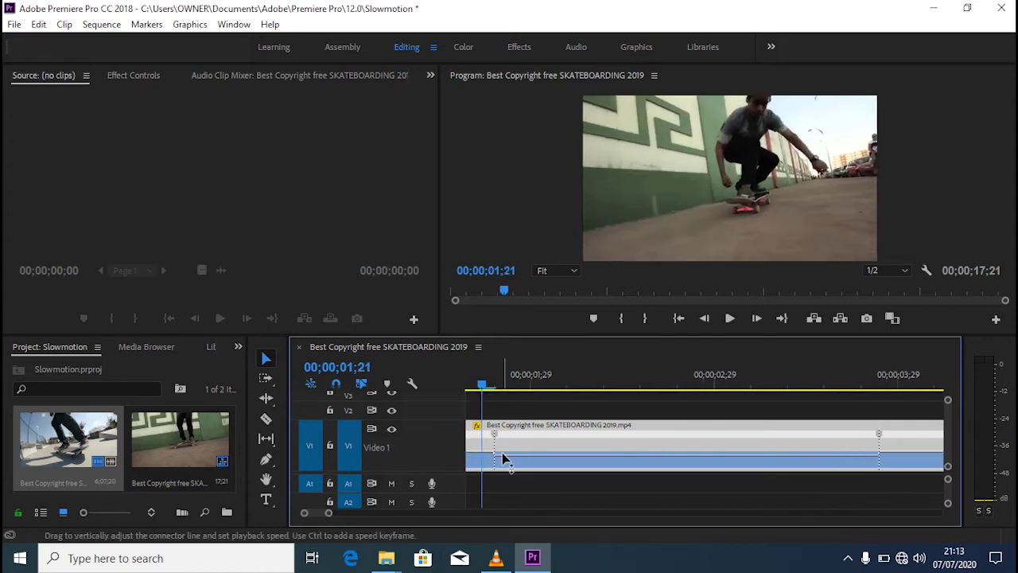
mouse_move(494, 434)
mouse_down()
mouse_move(499, 442)
mouse_move(480, 442)
mouse_up()
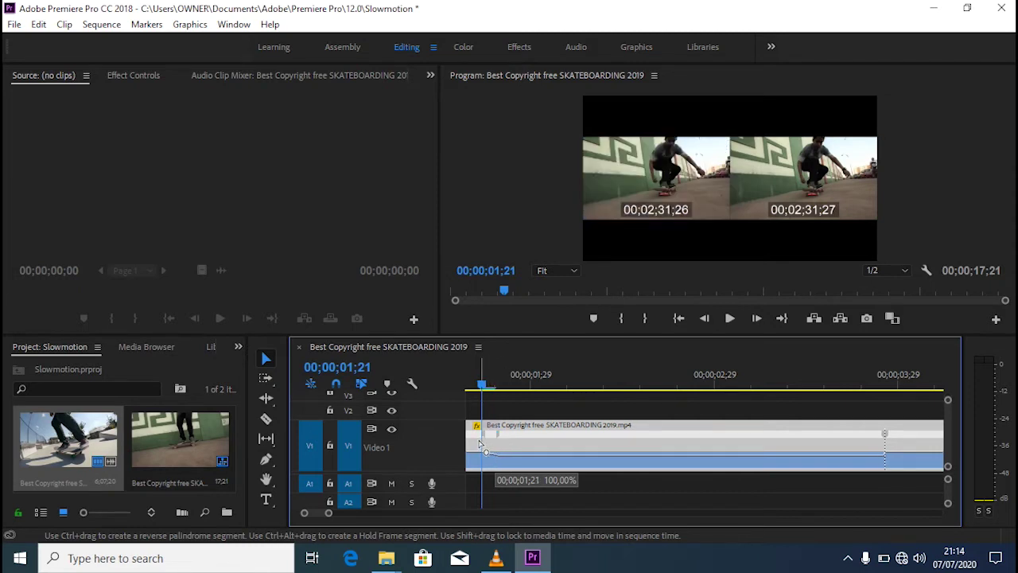
drag(480, 443, 481, 443)
drag(480, 443, 480, 443)
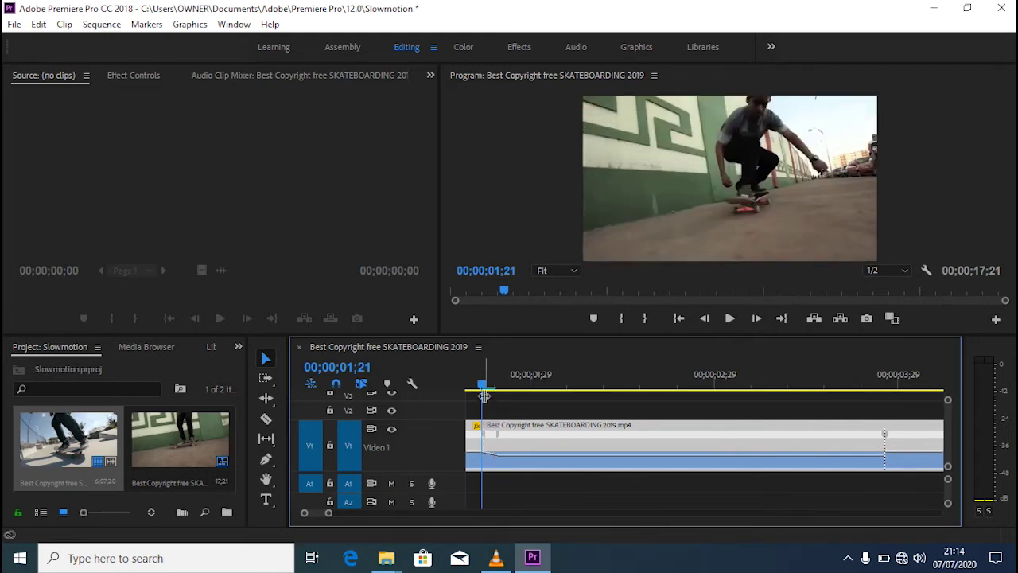
drag(491, 390, 898, 386)
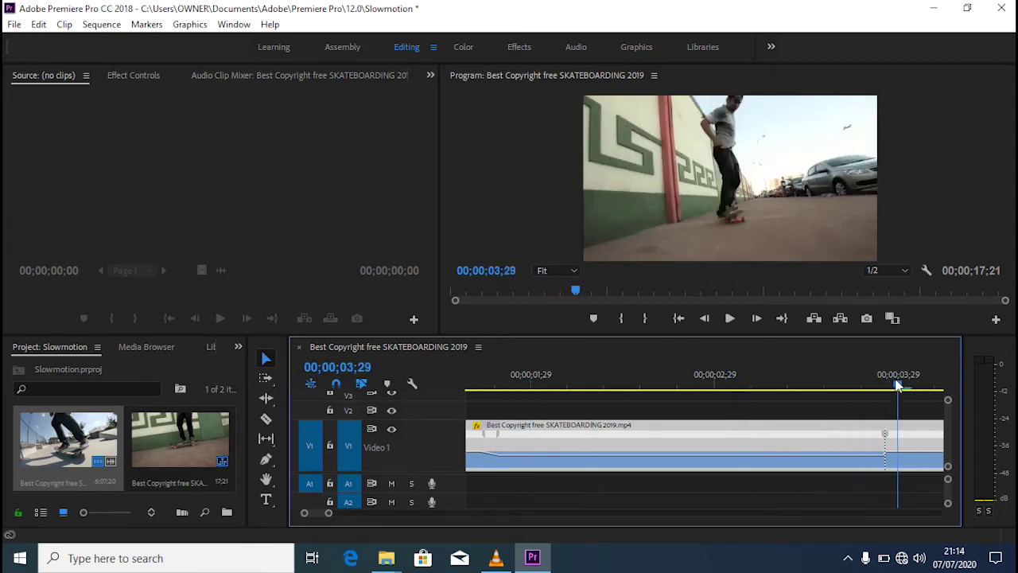
Split the second speed keyframe into a ramp out, then check the first ramp at 01;23
drag(886, 458, 903, 442)
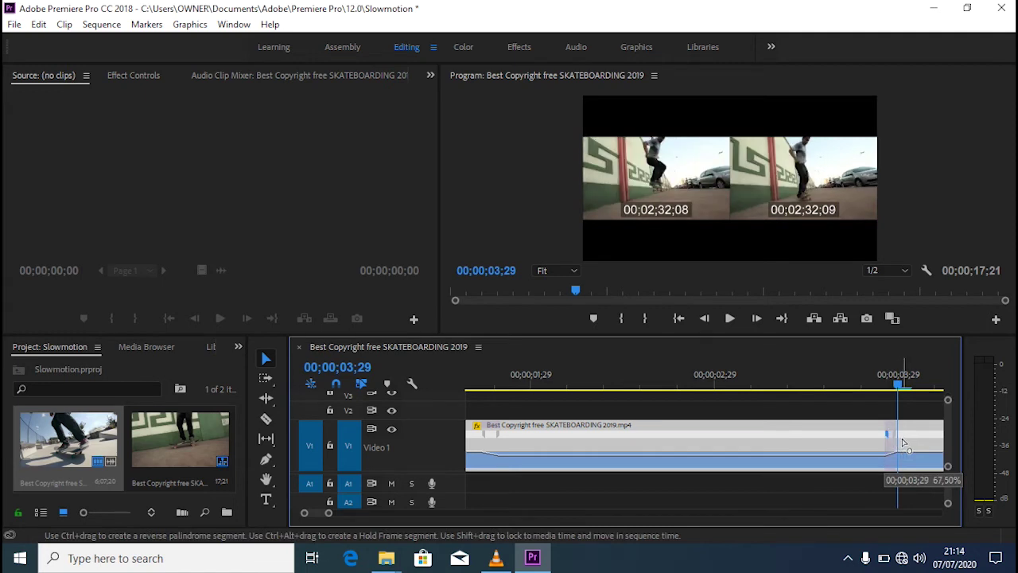
drag(904, 442, 908, 445)
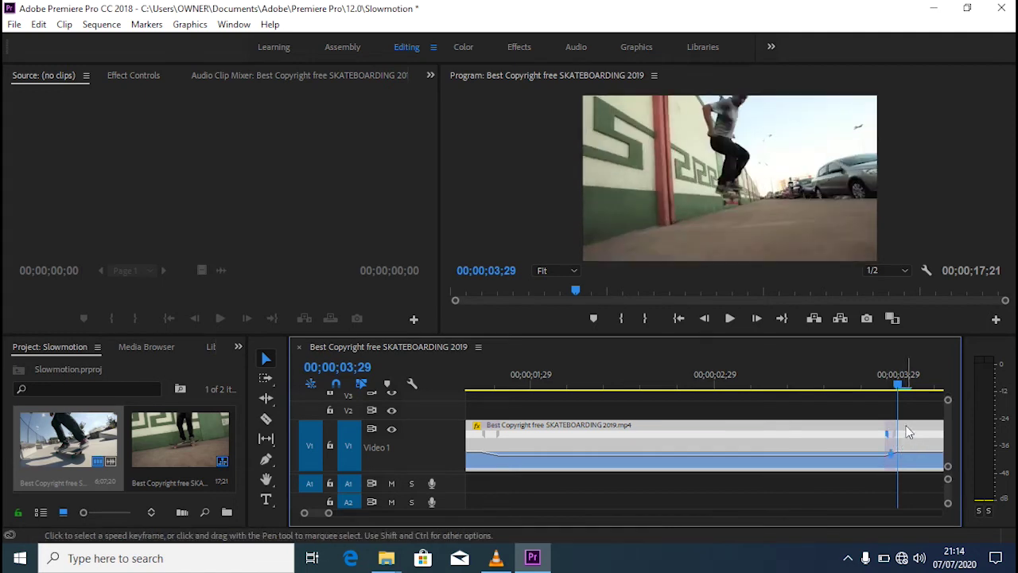
mouse_move(897, 388)
mouse_down()
mouse_move(518, 388)
mouse_move(498, 416)
mouse_up()
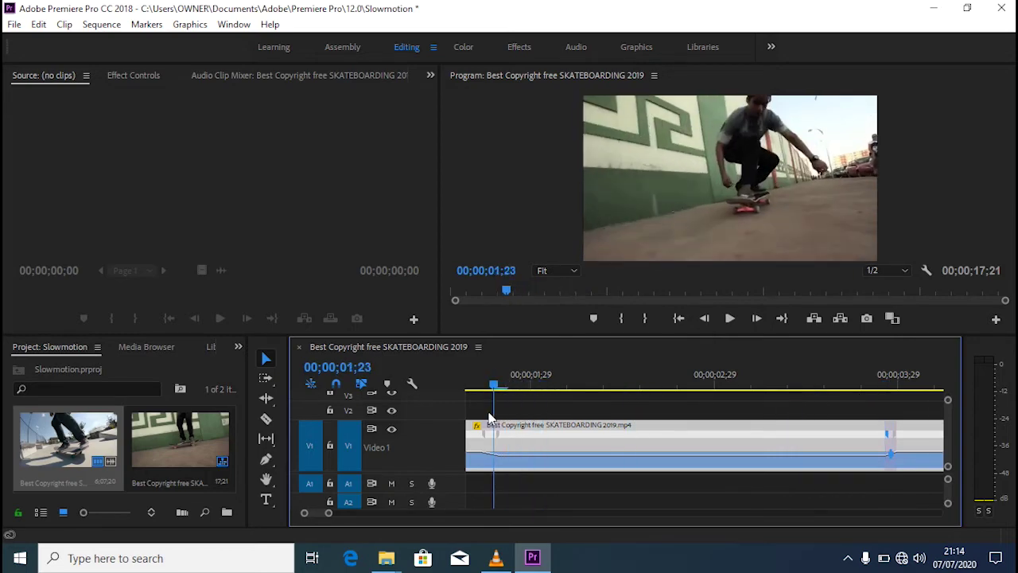
drag(493, 386, 481, 386)
key(Right)
key(Right)
Widen the ramp out near 00;00;04;01 so speed eases back to 100%
drag(511, 384, 895, 389)
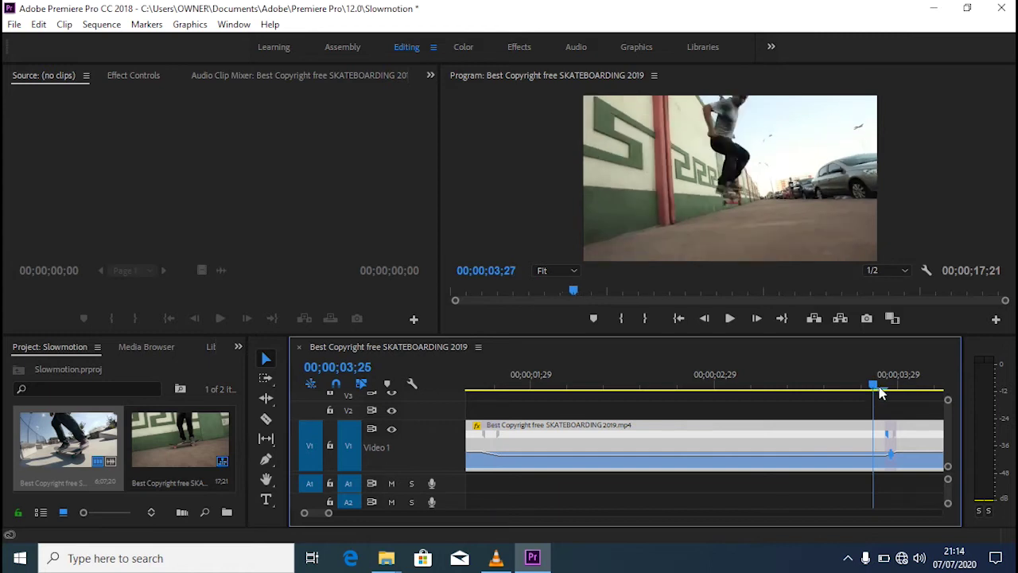
drag(903, 390, 910, 388)
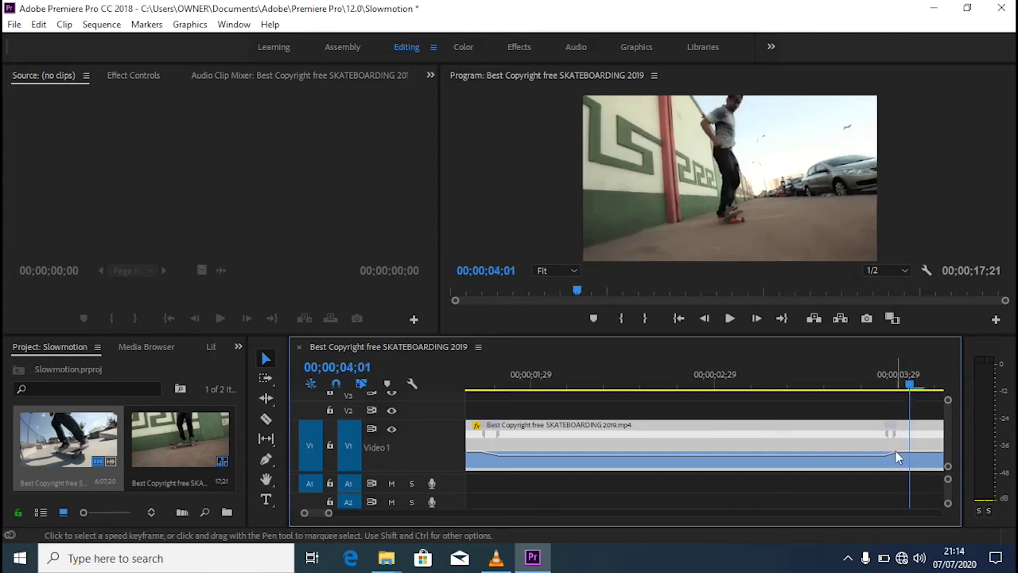
drag(897, 445, 898, 444)
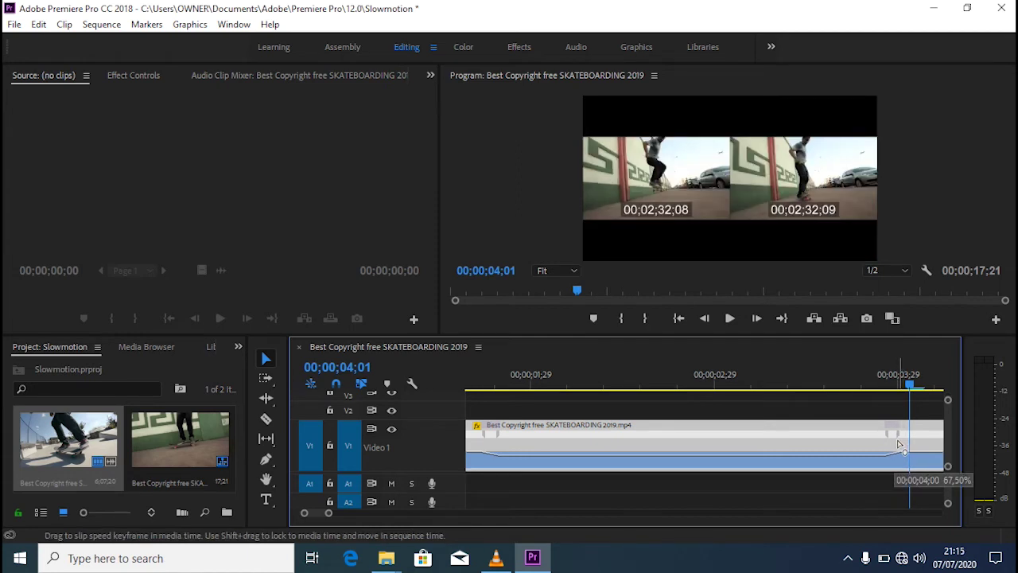
drag(899, 444, 898, 444)
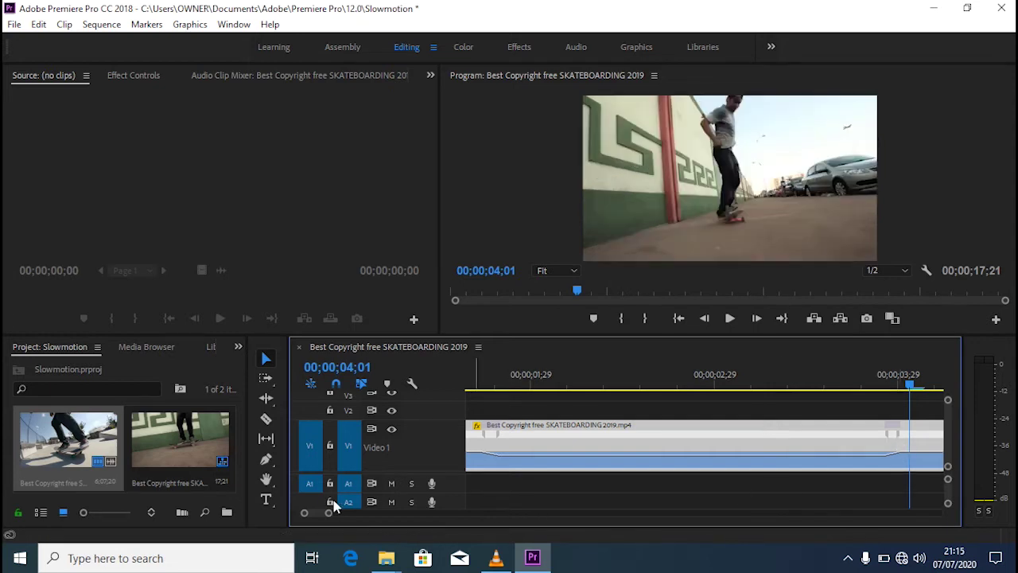
drag(330, 514, 377, 514)
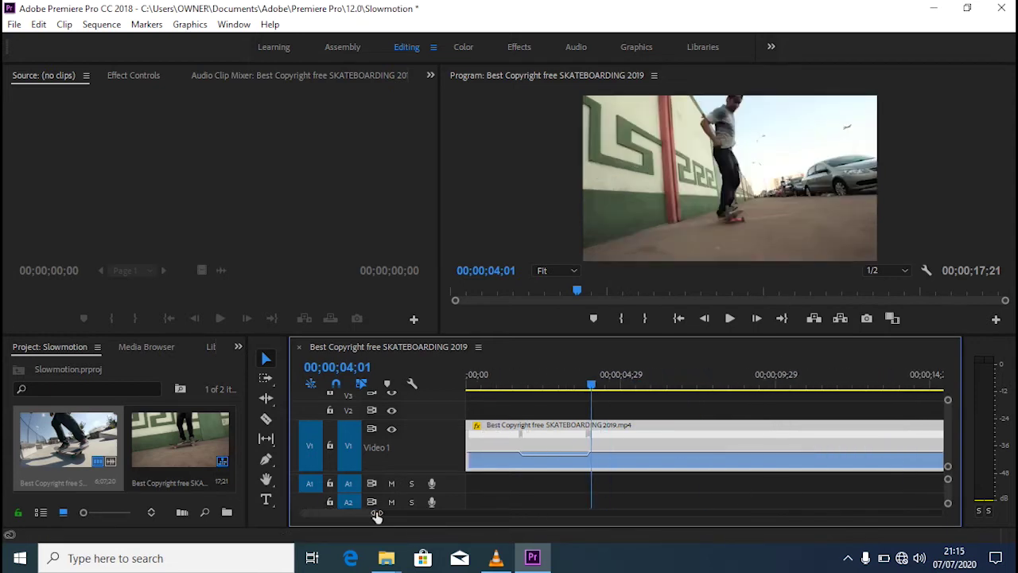
Play the ramped clip and stop the playhead at 00;00;09;21
drag(589, 386, 450, 407)
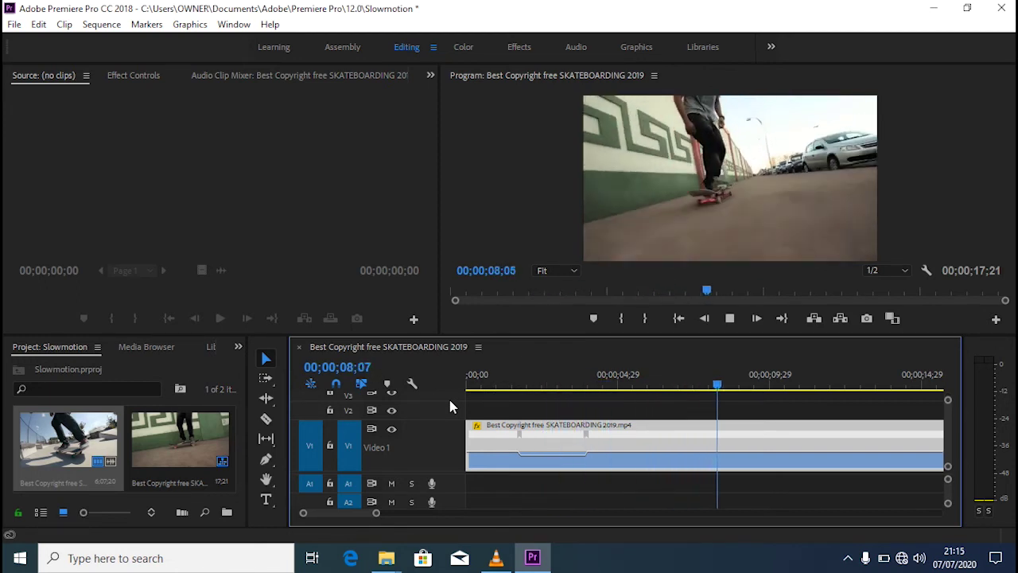
key(space)
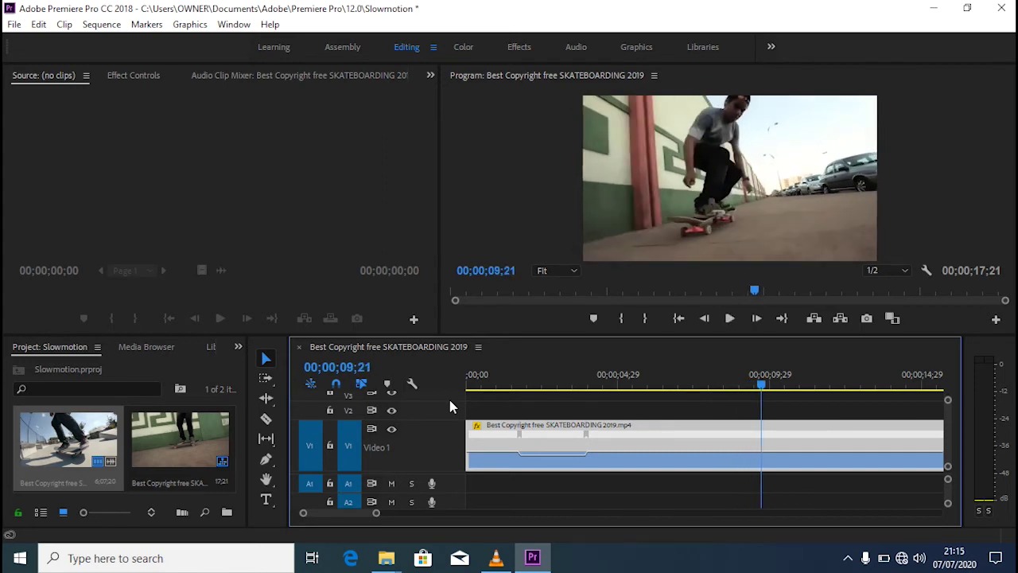
key(Right)
key(Right)
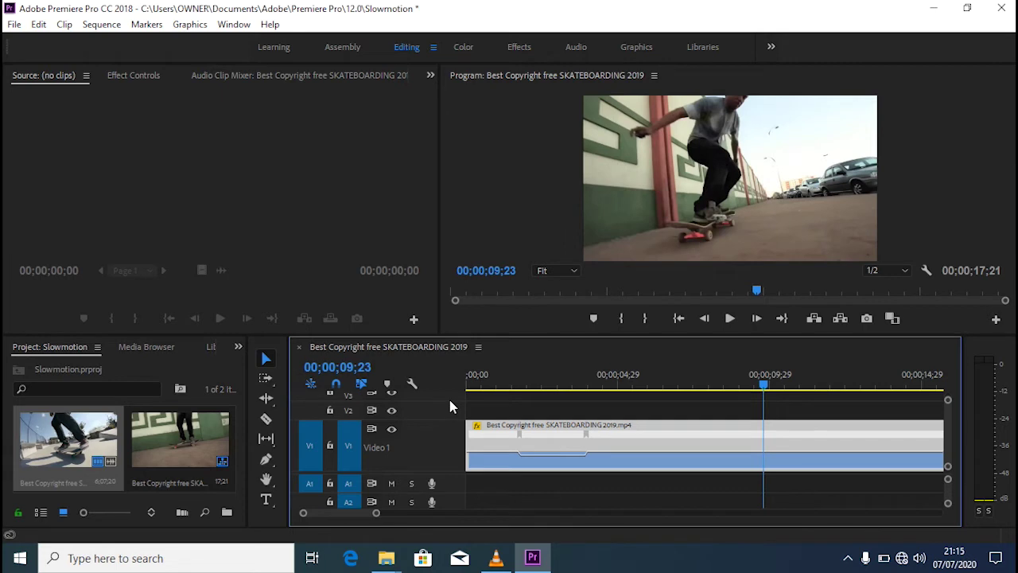
key(Left)
key(Left)
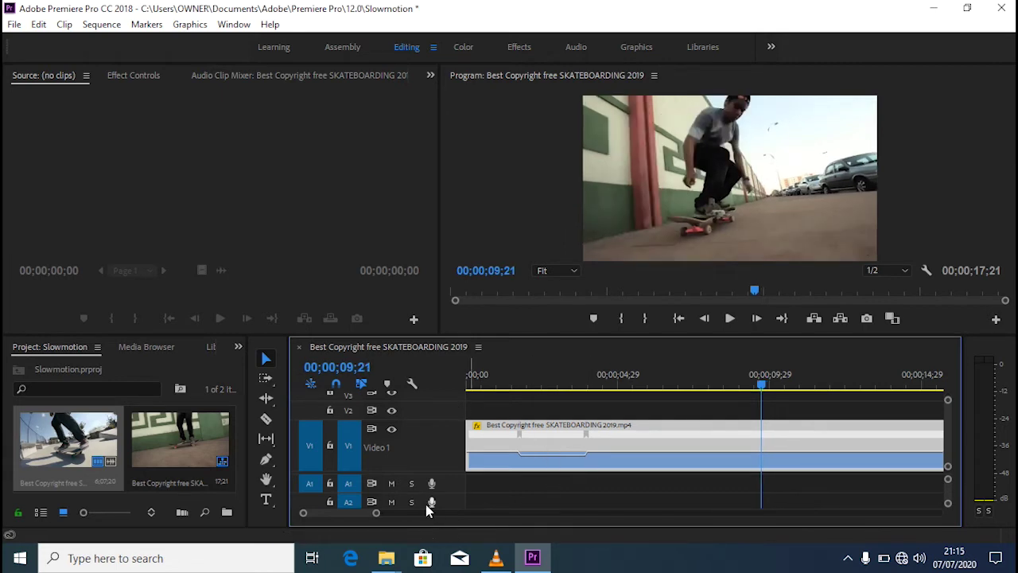
mouse_move(376, 515)
mouse_down()
mouse_move(340, 520)
mouse_move(376, 519)
mouse_up()
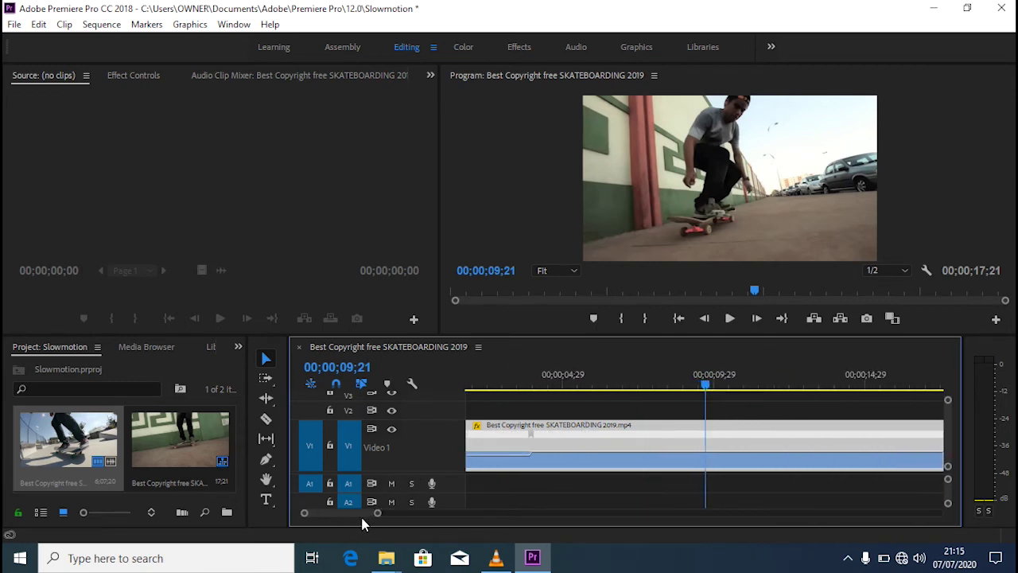
Add a speed keyframe at 09;21 and locate the slowdown's end near 10;21
click(265, 461)
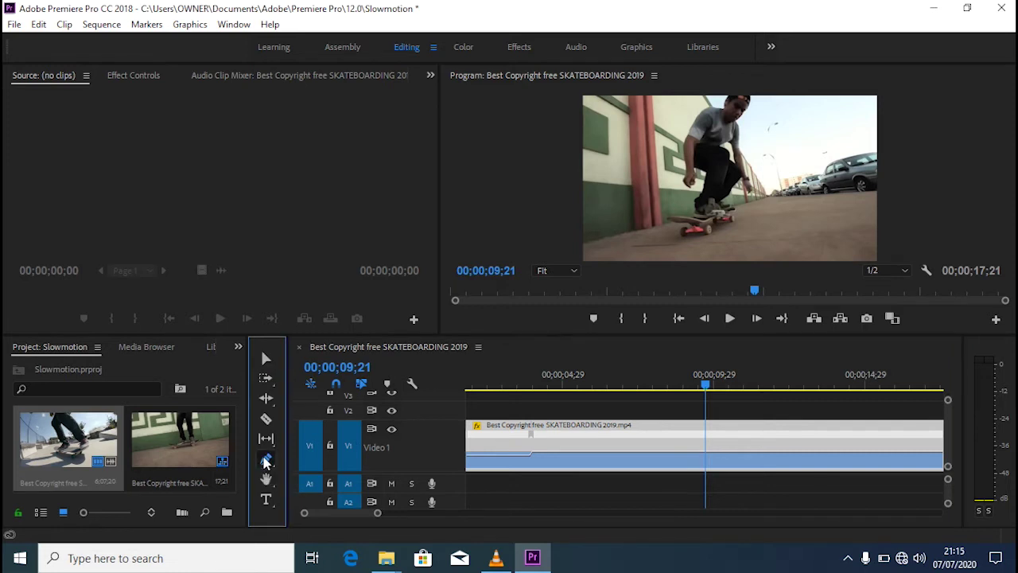
click(705, 457)
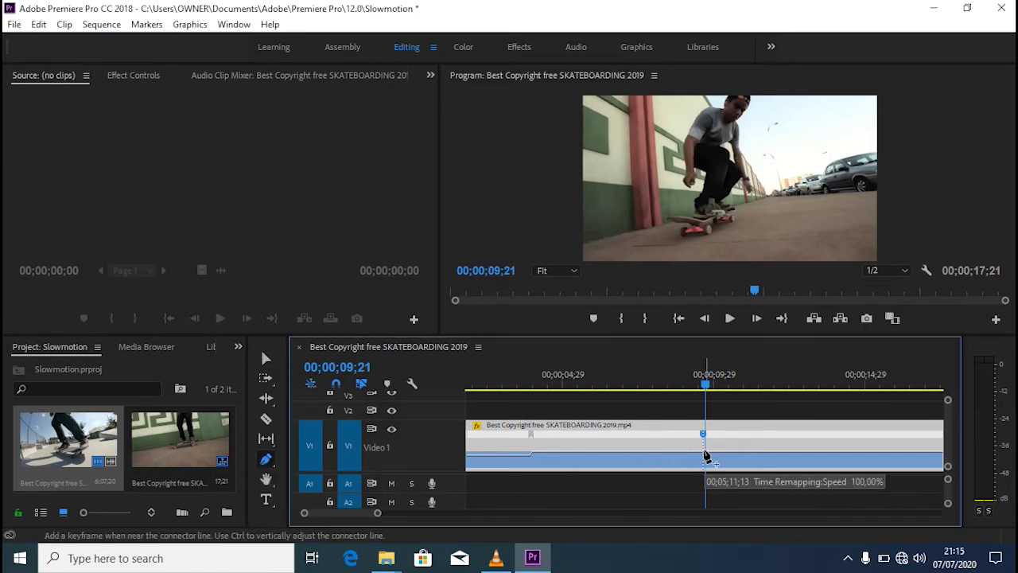
key(space)
key(space)
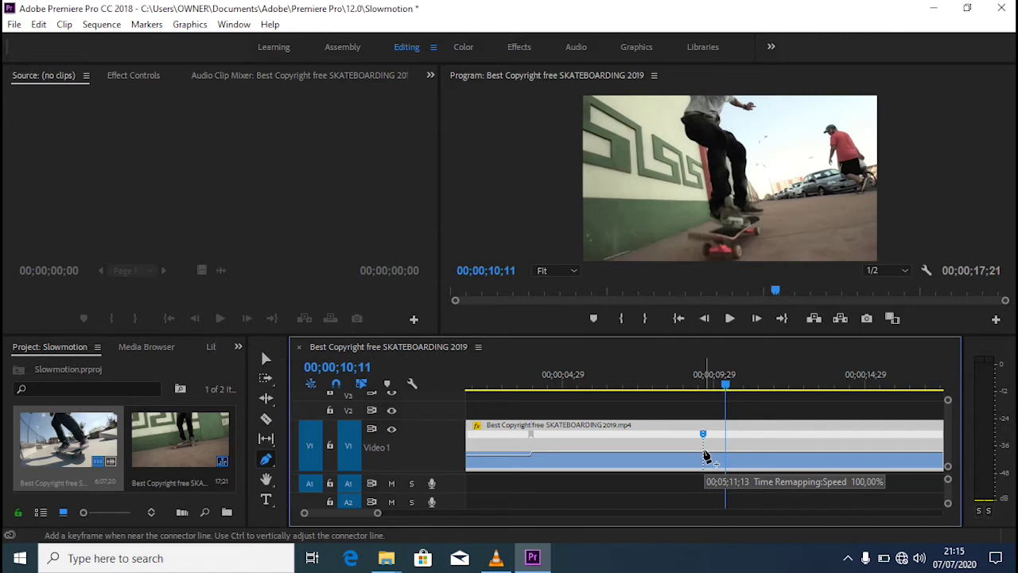
key(Right)
key(Right)
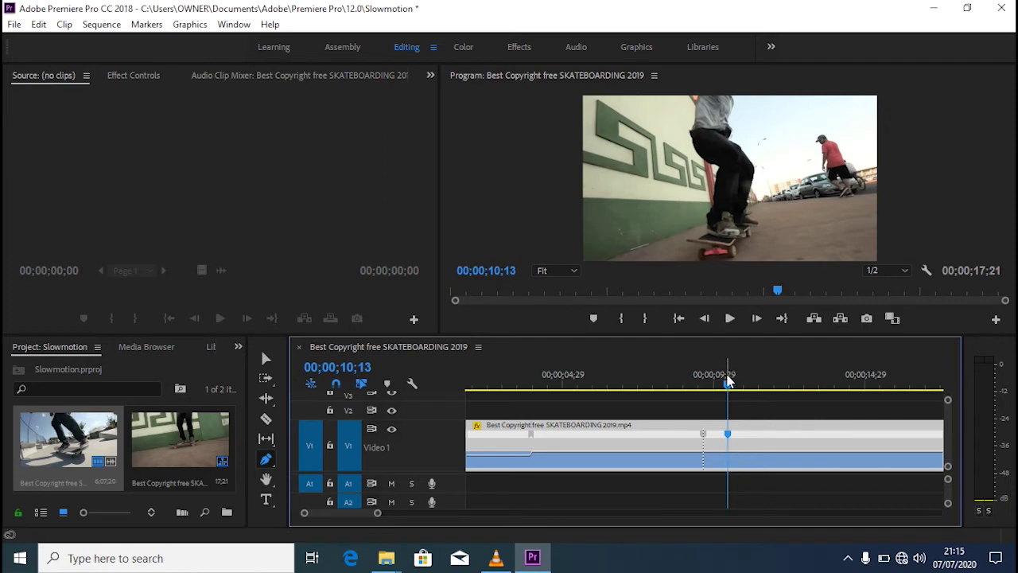
drag(729, 386, 736, 385)
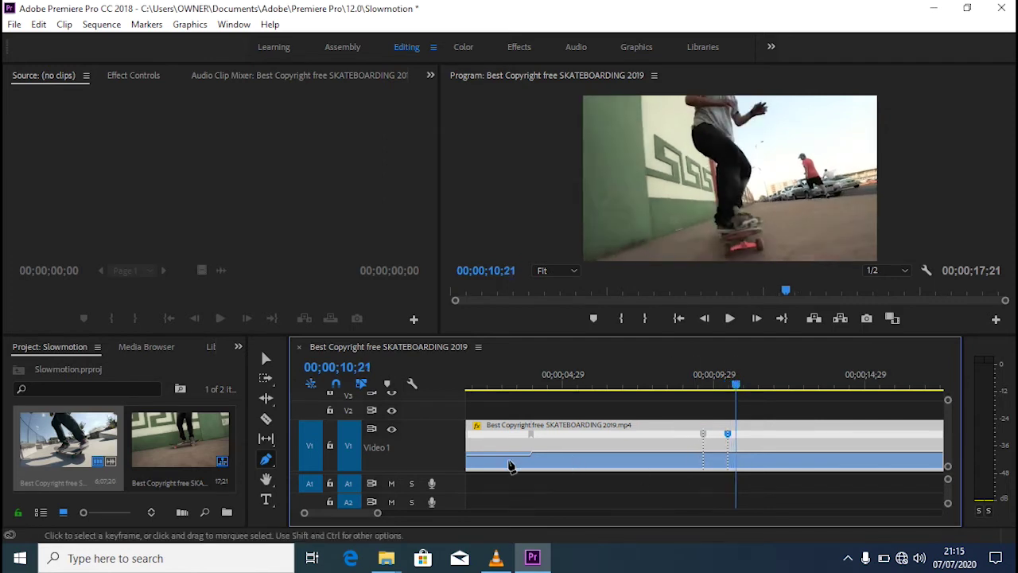
Drag the speed band between the new keyframes down to 35%
click(265, 359)
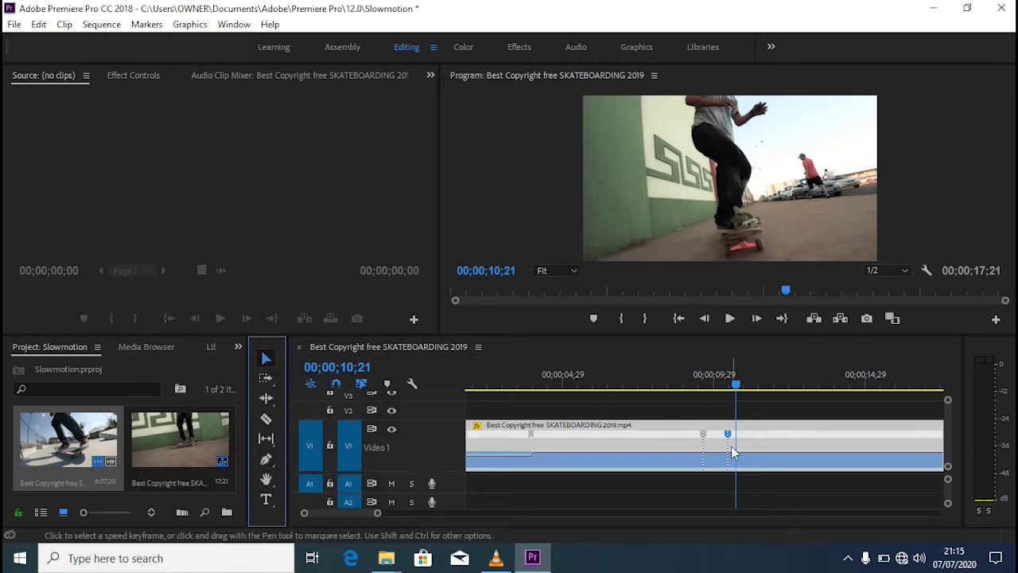
mouse_move(724, 458)
mouse_down()
mouse_move(727, 477)
mouse_move(738, 468)
mouse_up()
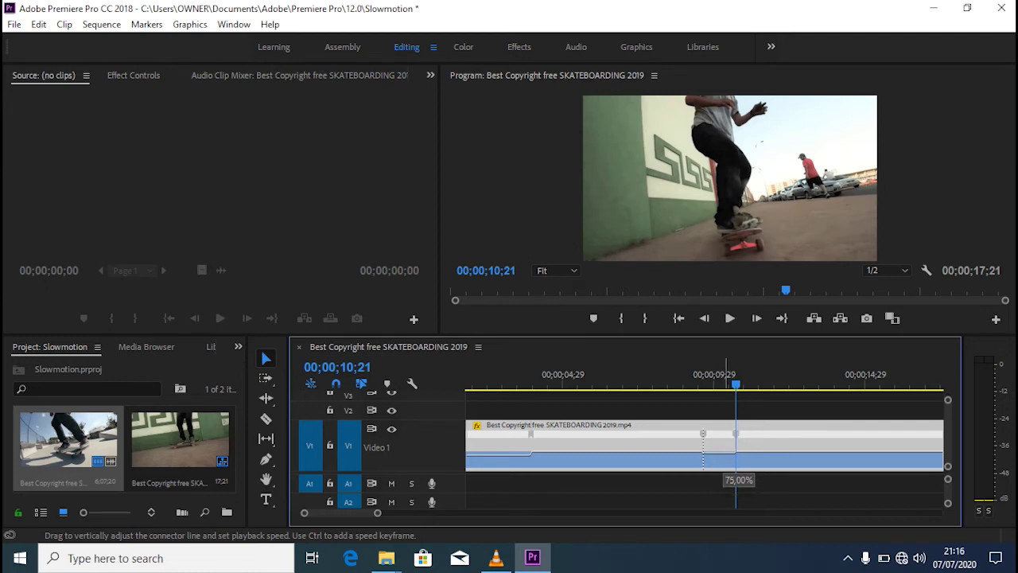
drag(738, 470, 738, 477)
drag(738, 477, 723, 501)
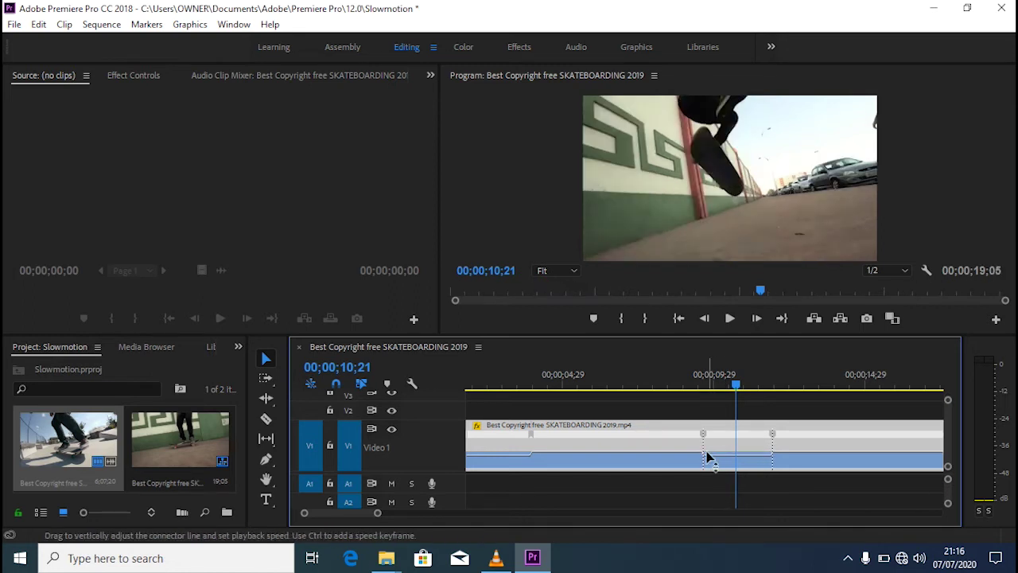
key(equal)
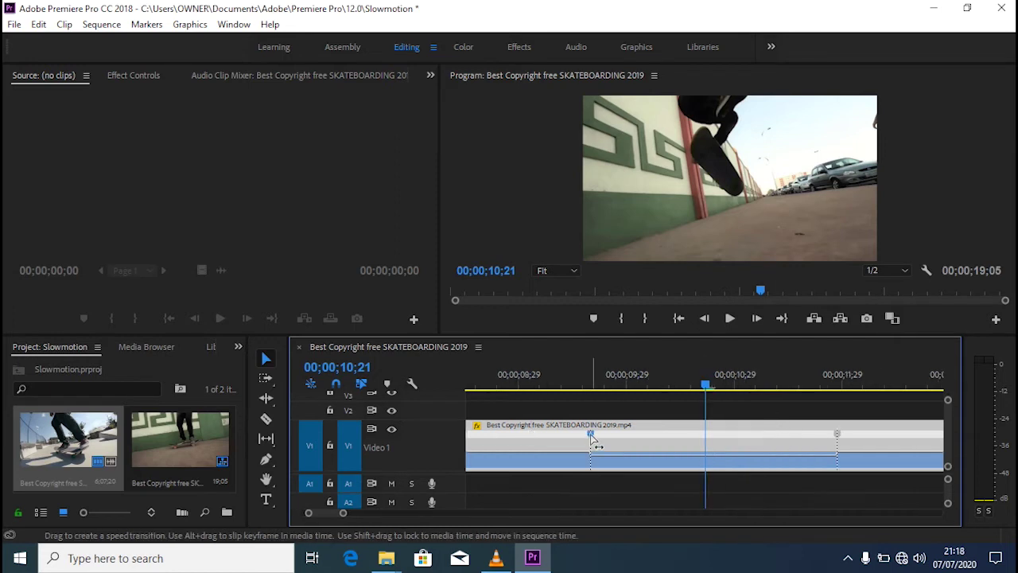
Drag apart both speed keyframes of the second slow section so it eases in and ramps back out
mouse_move(593, 438)
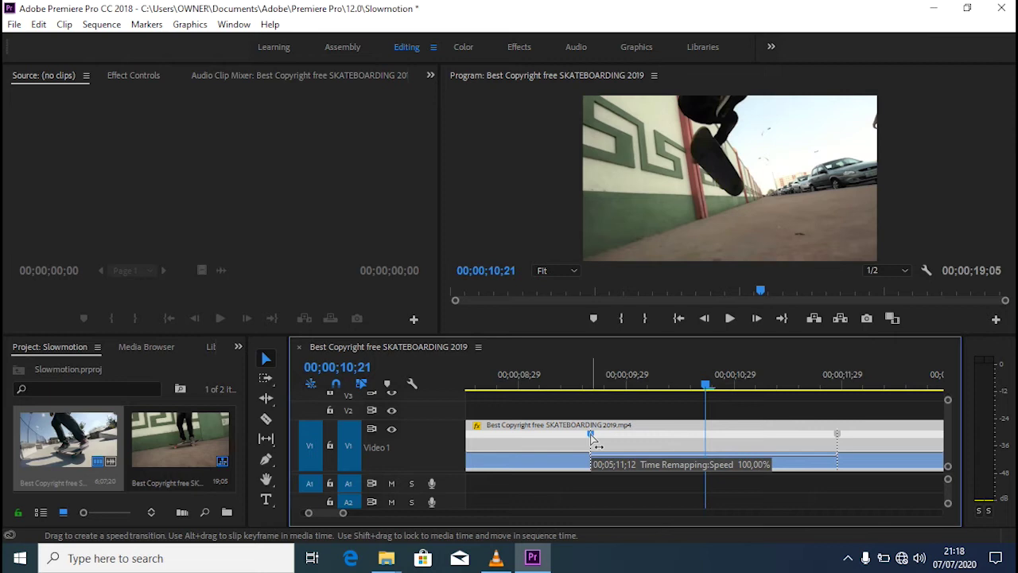
click(592, 439)
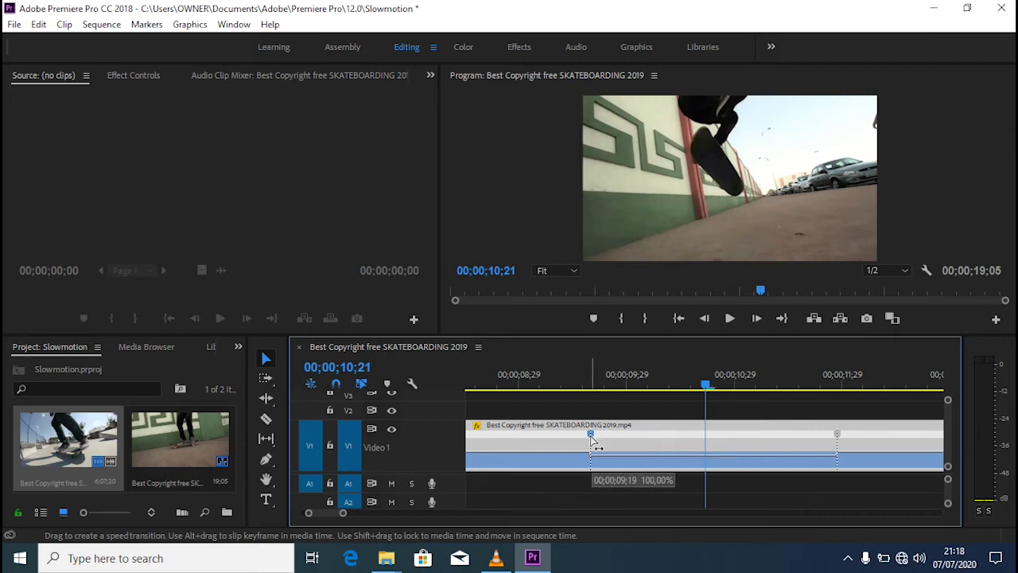
drag(593, 440, 580, 438)
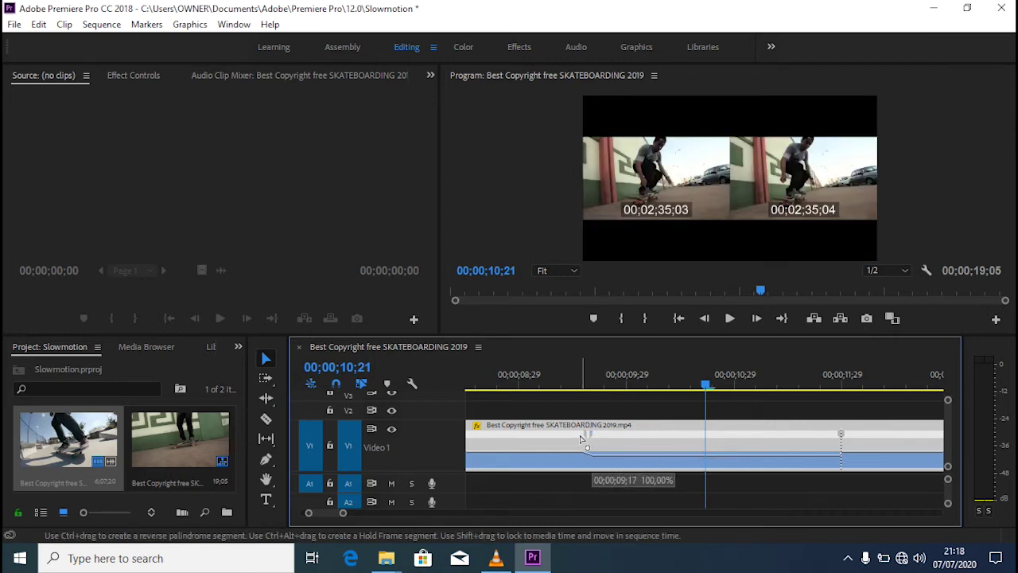
drag(580, 438, 583, 438)
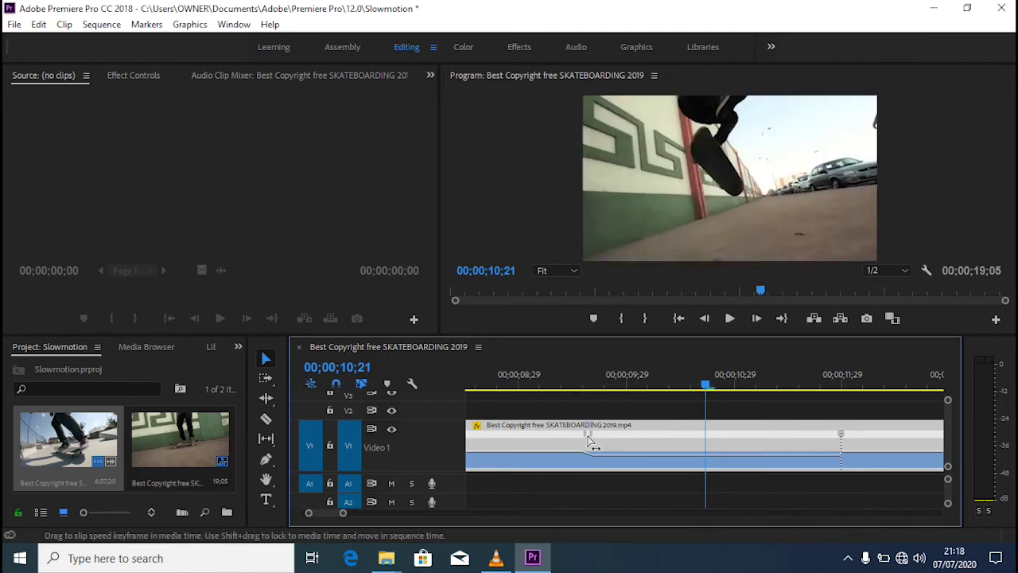
drag(840, 434, 857, 434)
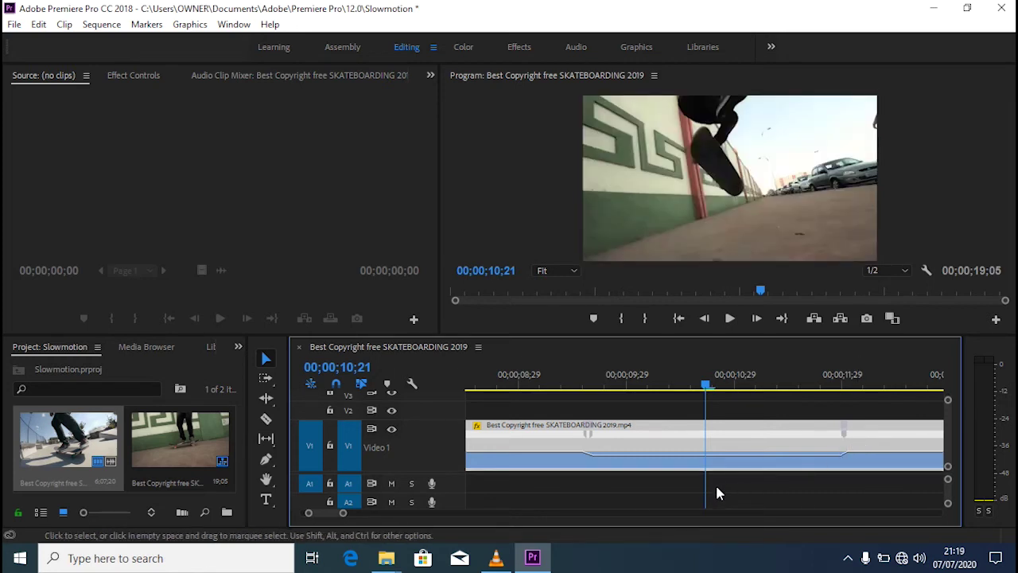
drag(343, 513, 435, 515)
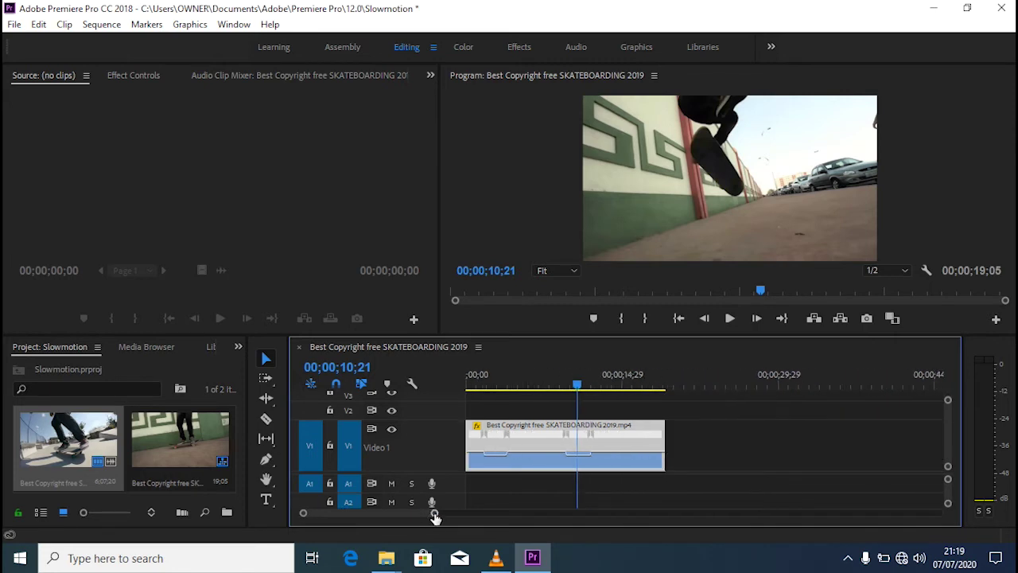
Play the sequence to review both slow-motion ramps, then return the playhead to the start
drag(575, 386, 433, 398)
key(space)
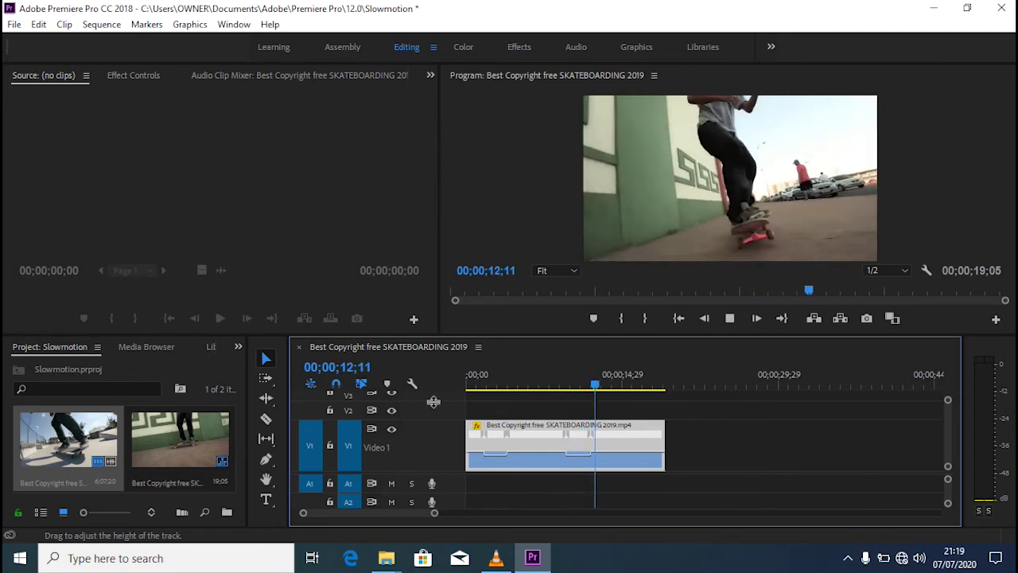
key(space)
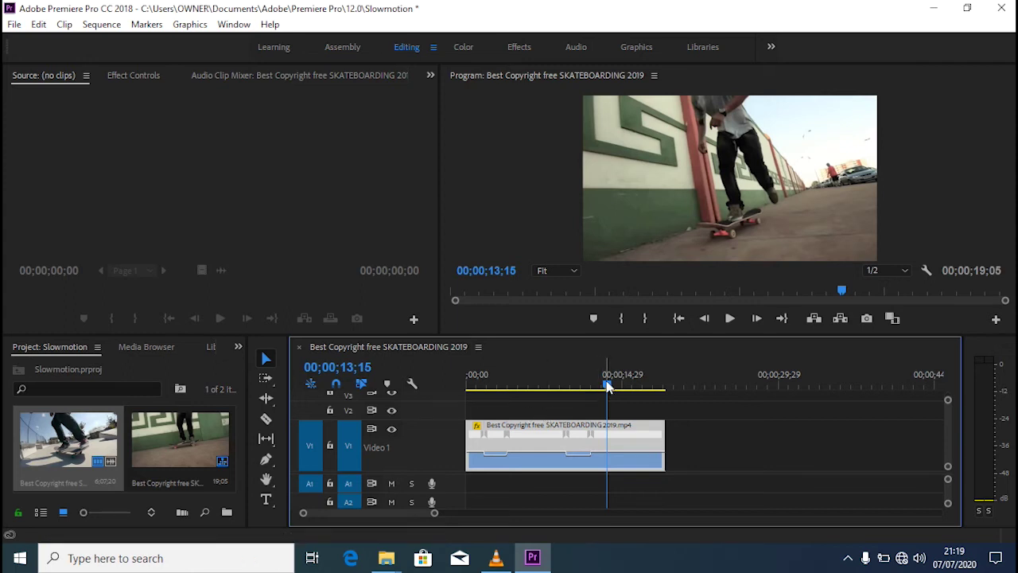
drag(608, 385, 467, 386)
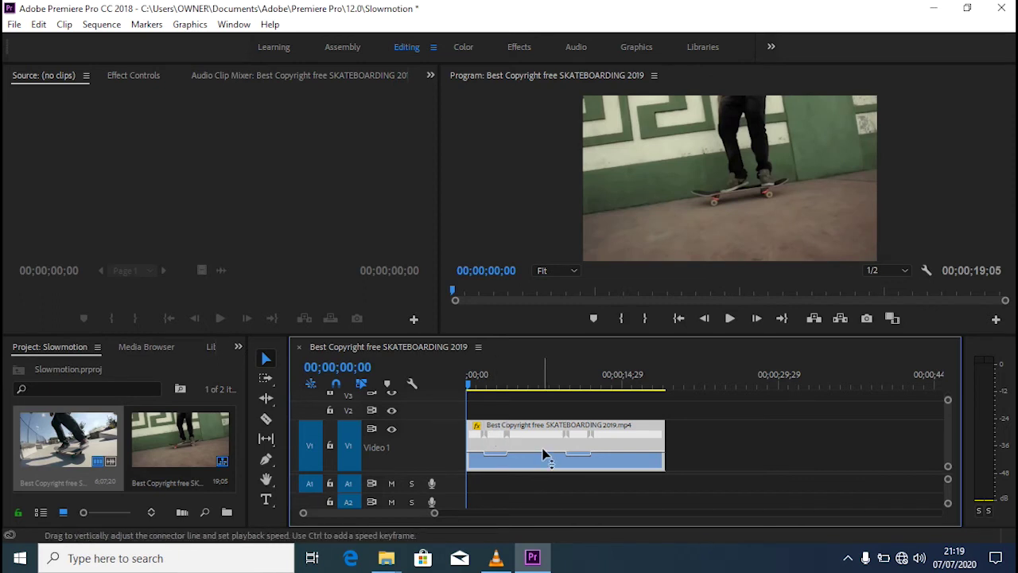
mouse_move(543, 454)
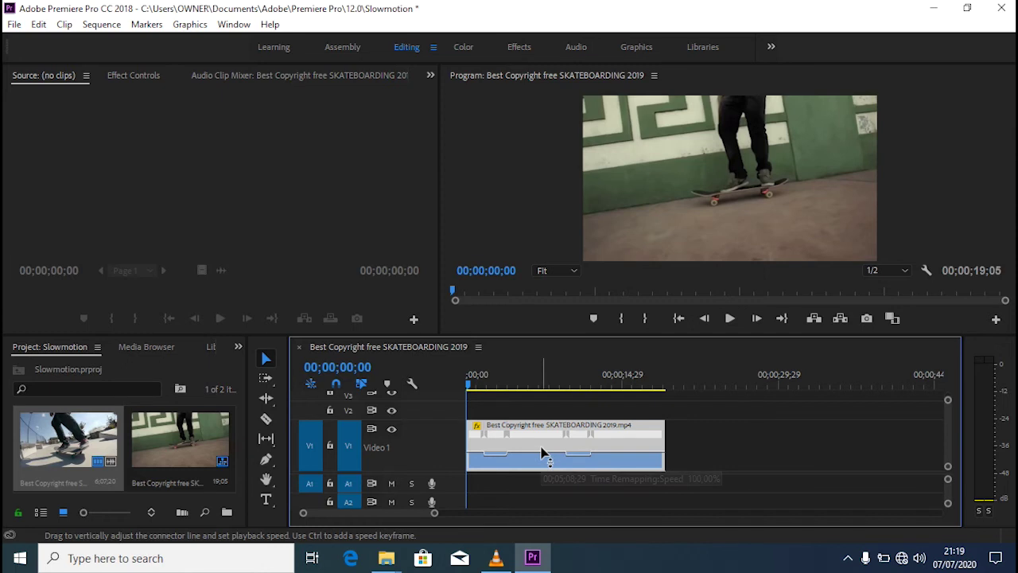
Set the clip's Time Interpolation to Optical Flow
right_click(541, 452)
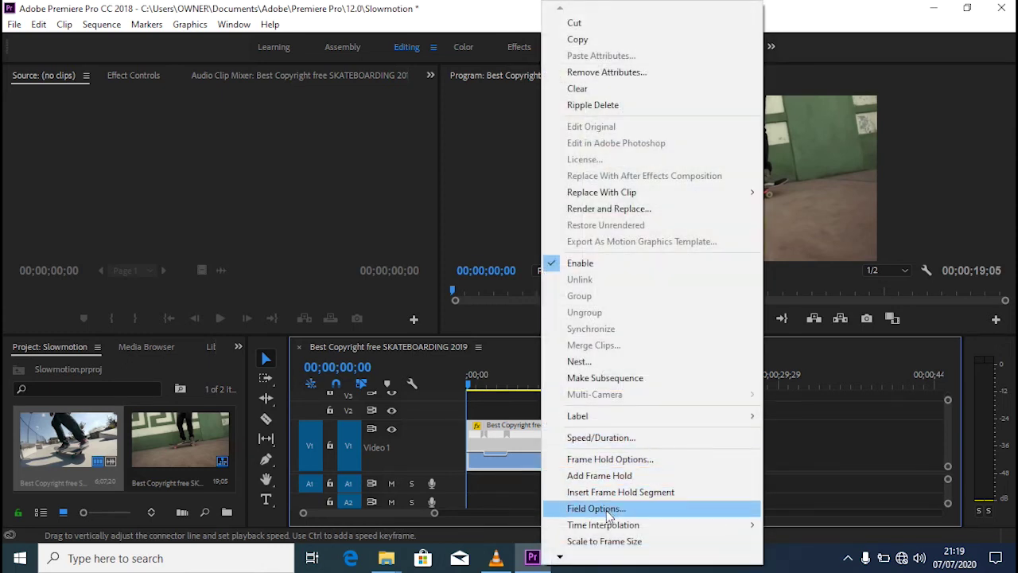
mouse_move(600, 528)
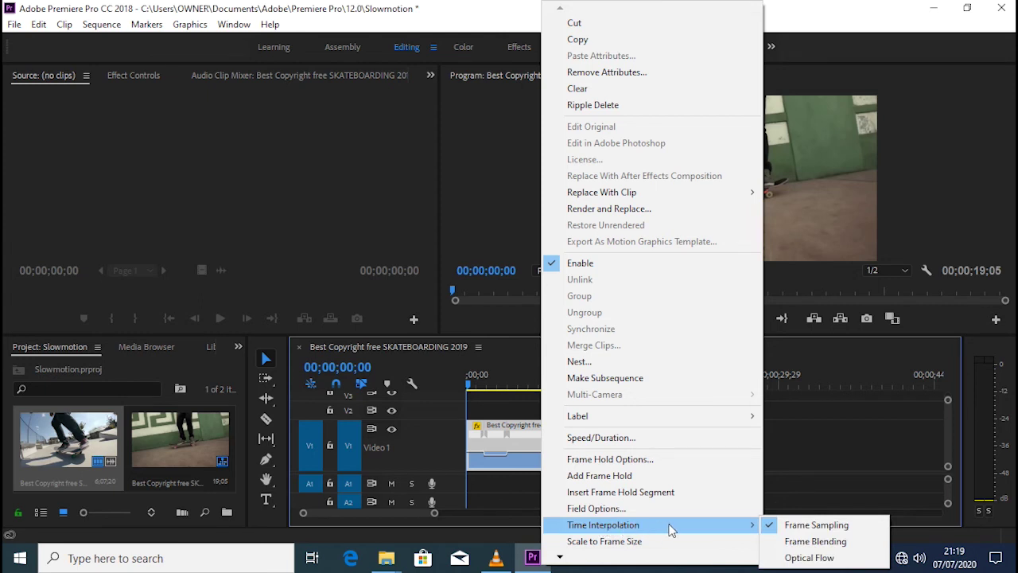
click(803, 559)
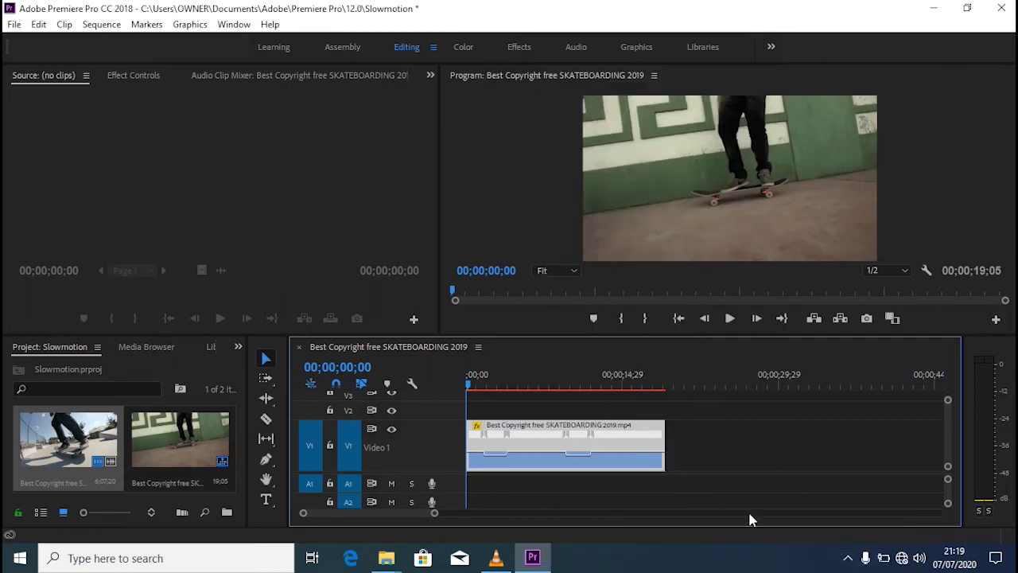
Play back the clip with Optical Flow, then return the playhead to 04;11
key(space)
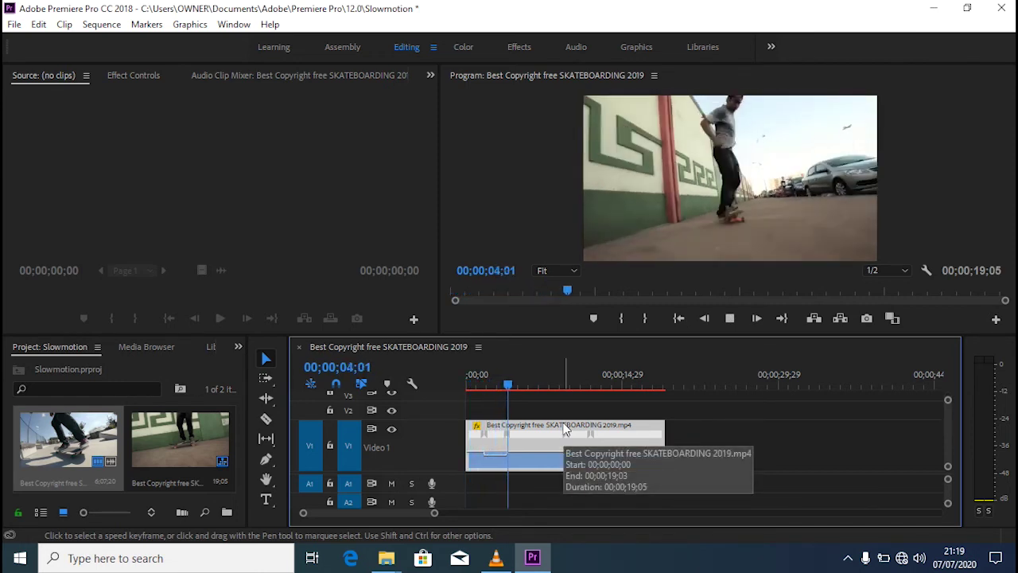
key(space)
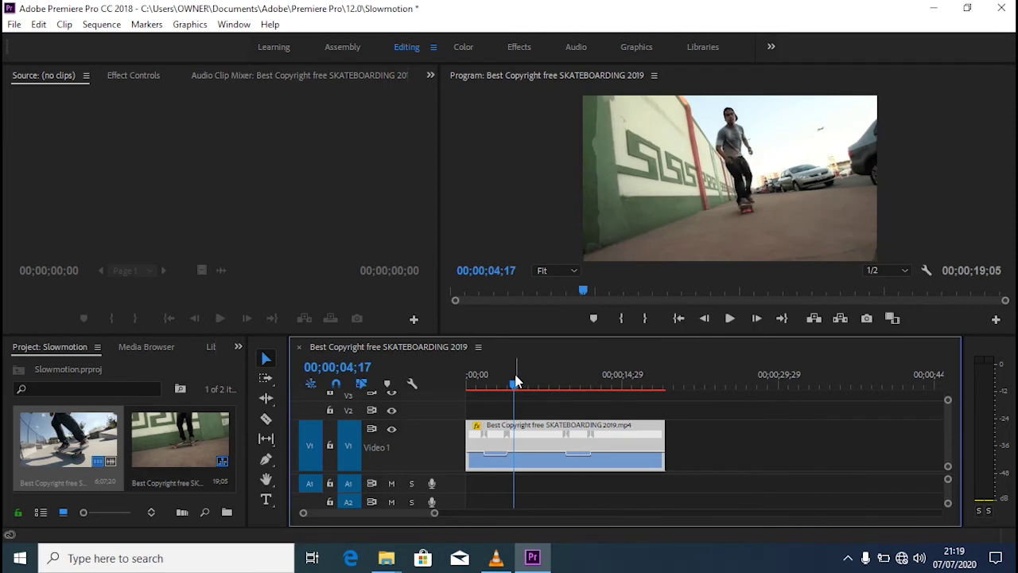
drag(514, 386, 470, 390)
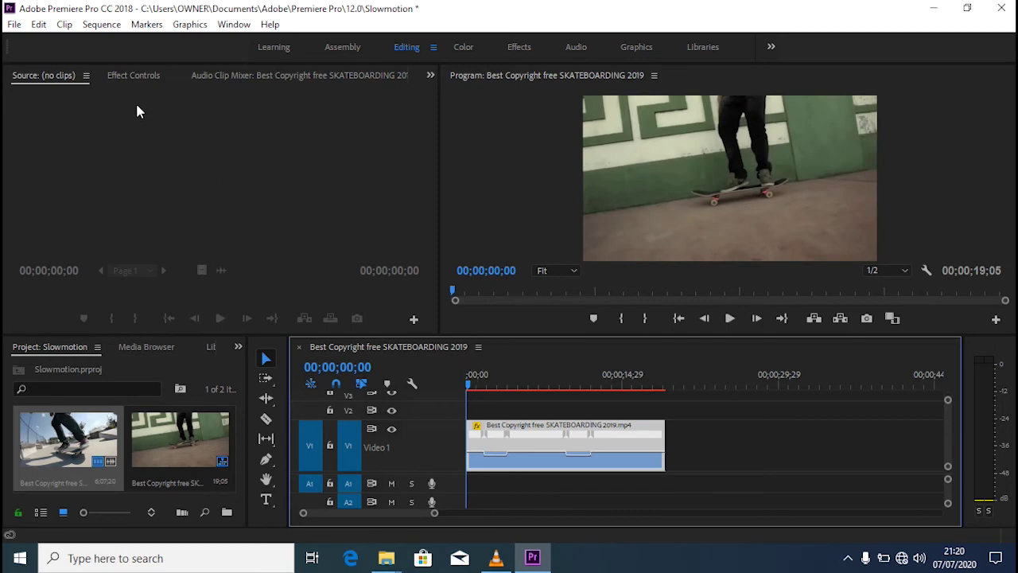
Render previews of the selected clip with Sequence > Render Selection
click(101, 29)
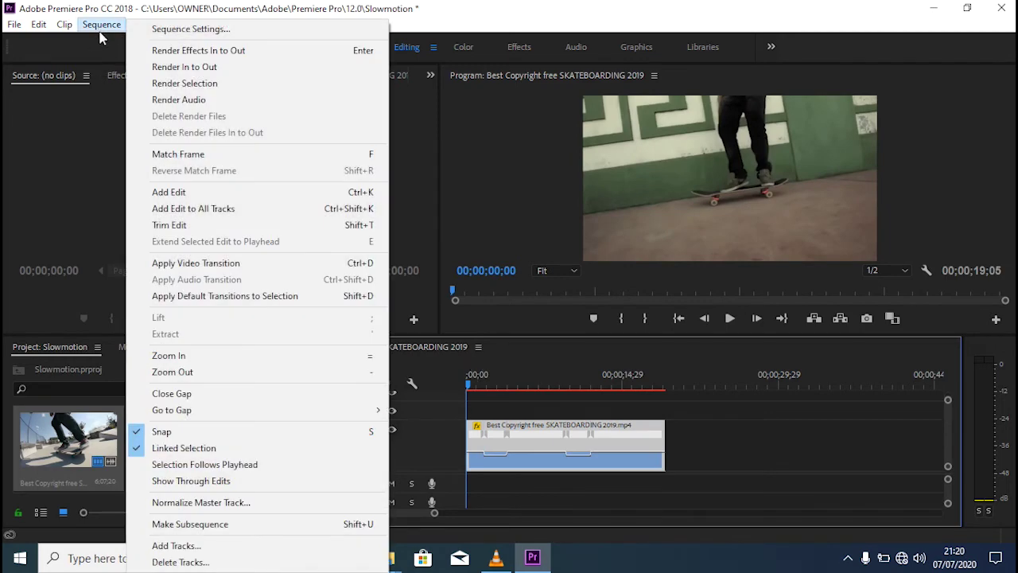
click(219, 86)
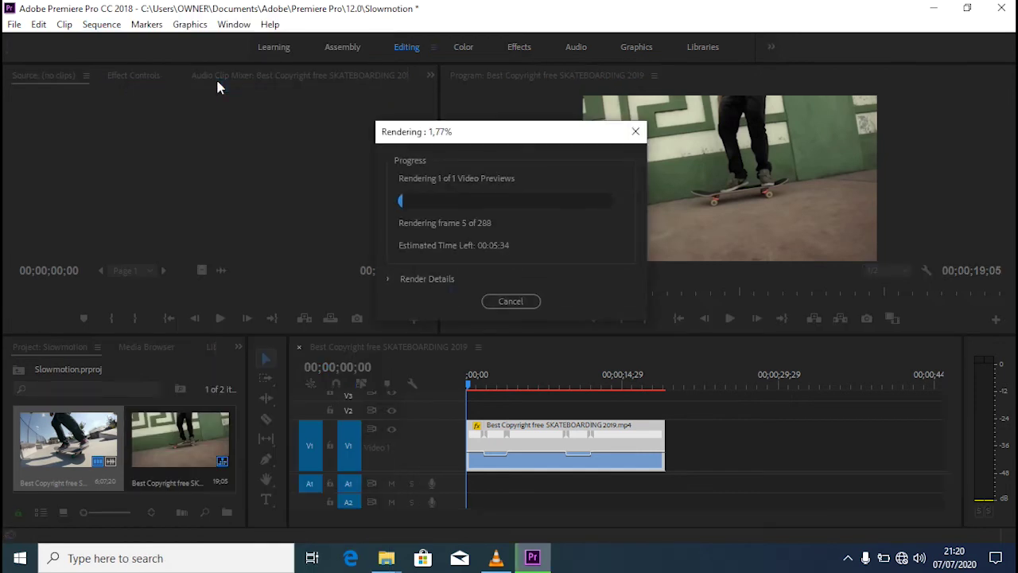